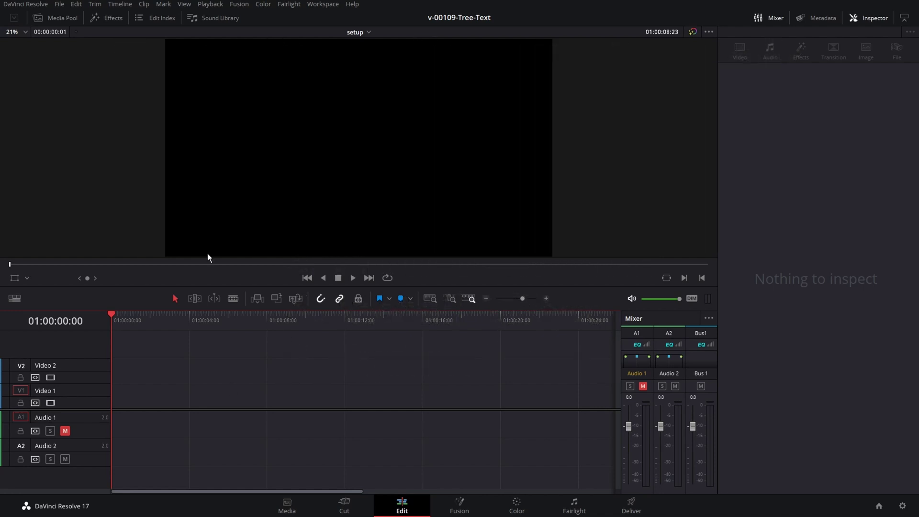
Place the C2345.MP4 clip on Video 1 at about 01:00:10:01 and move the playhead onto it.
left_click(55, 21)
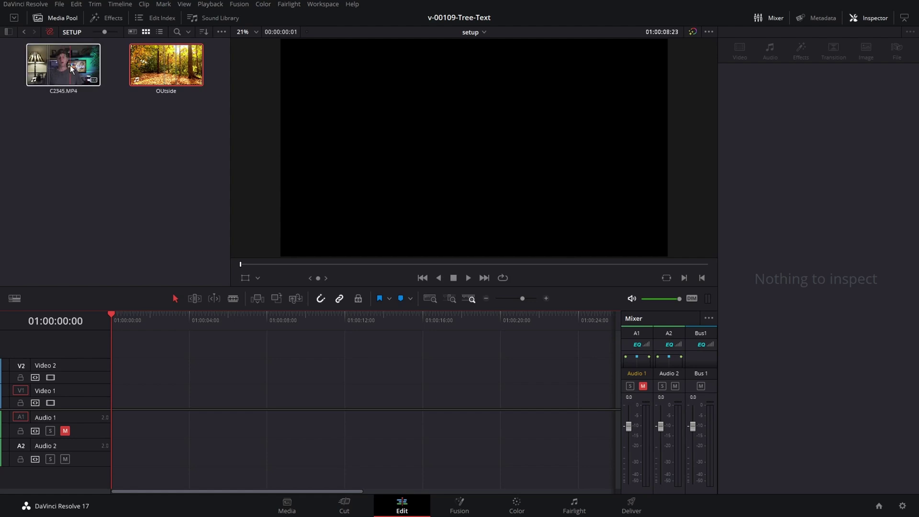
left_click_drag(70, 65, 327, 403)
left_click(311, 321)
left_click(337, 315)
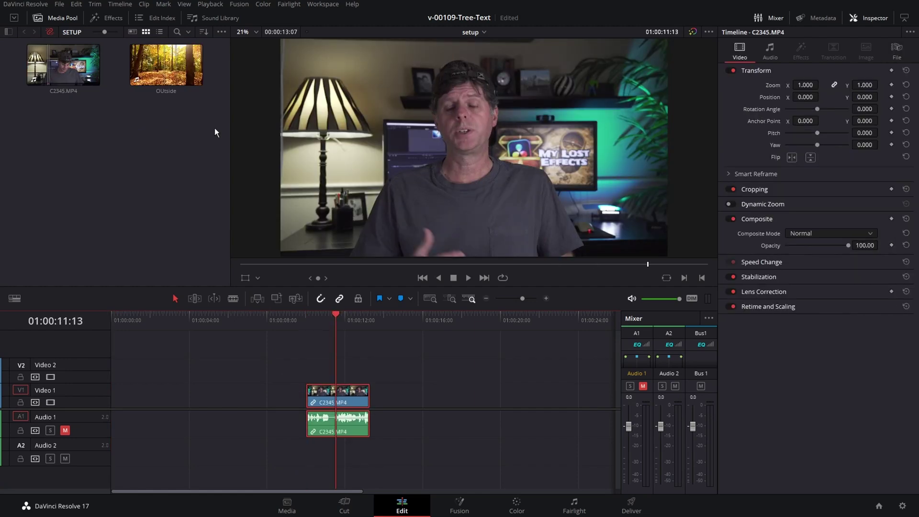
Browse the Toolbox effects in the effects library and show only the WilliamJustice category.
left_click(110, 19)
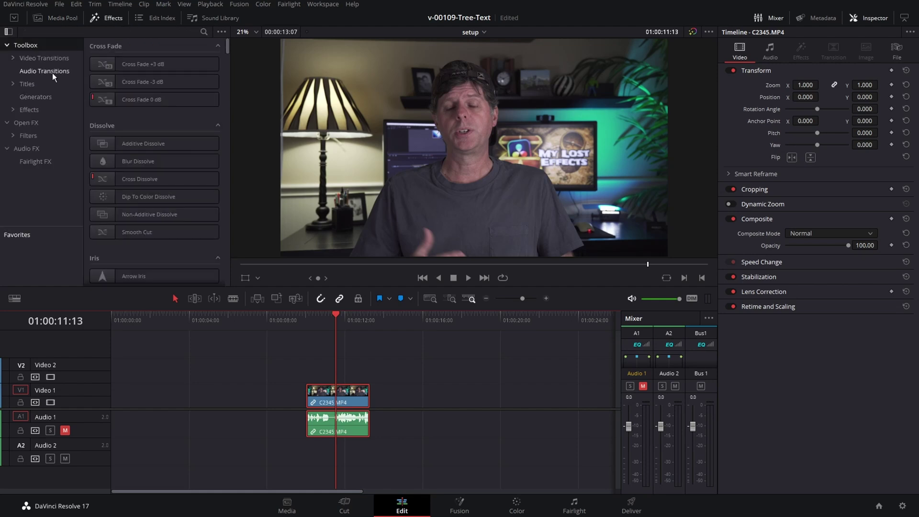
left_click(28, 110)
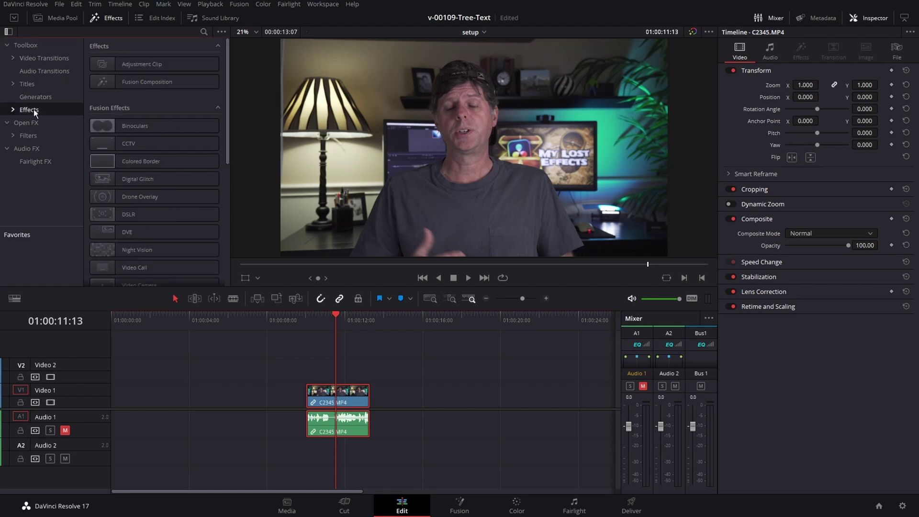
left_click_drag(226, 93, 230, 218)
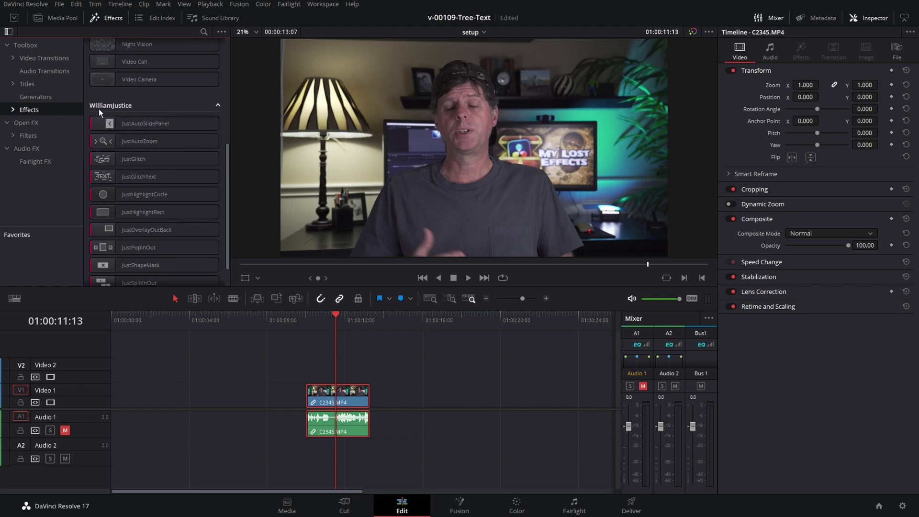
left_click(135, 123)
left_click_drag(228, 188, 228, 101)
scroll(226, 101, "down", 5)
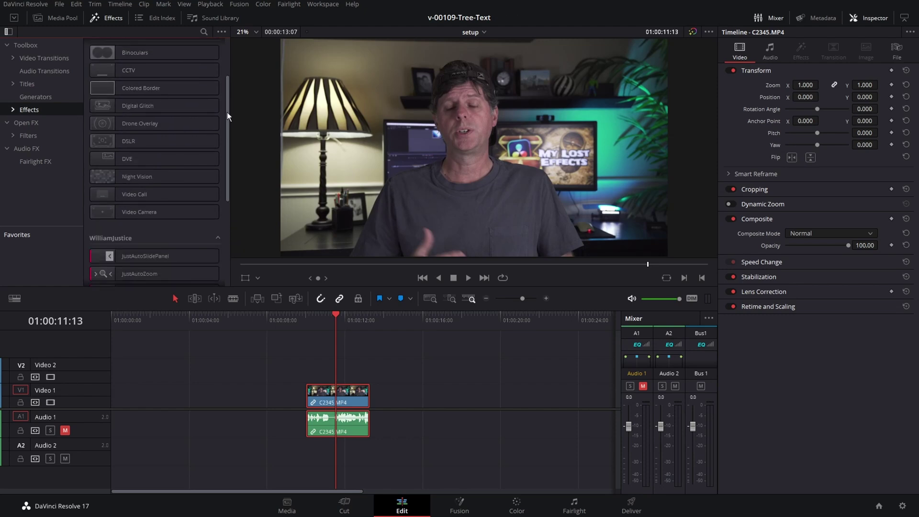
left_click(13, 110)
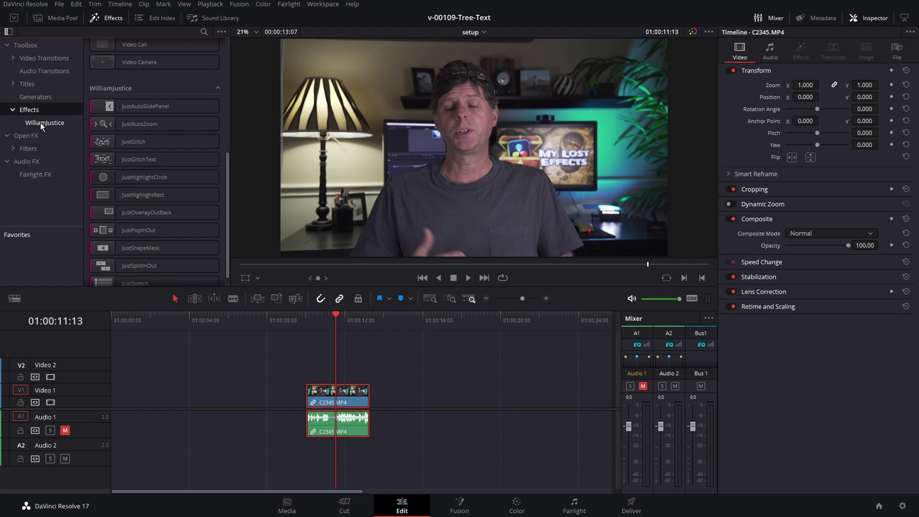
left_click(44, 123)
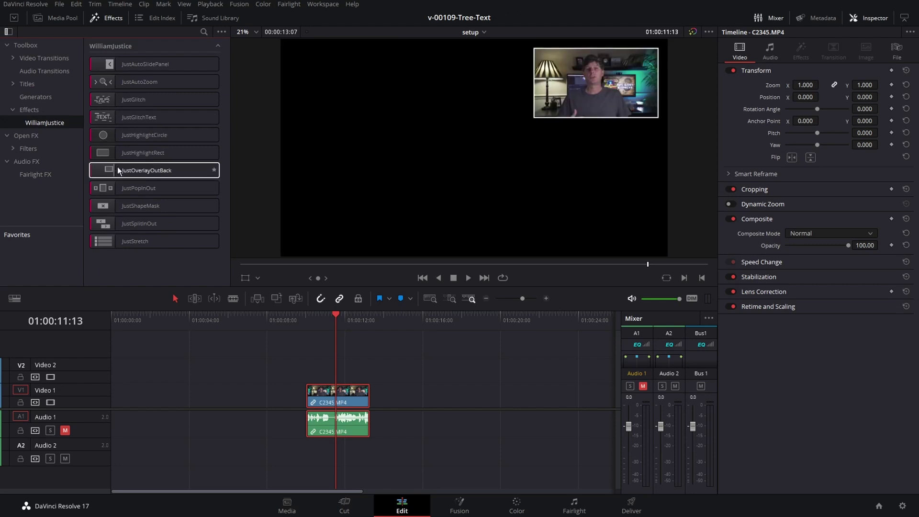
Apply the JustOverlayOutBack effect to the C2345.MP4 clip and play it from the clip's start.
left_click_drag(141, 171, 341, 392)
key("Up")
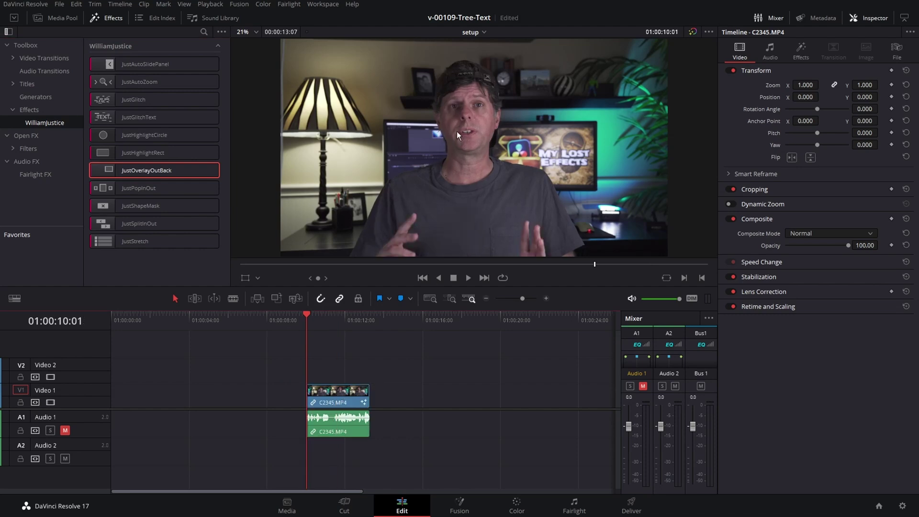
key("space")
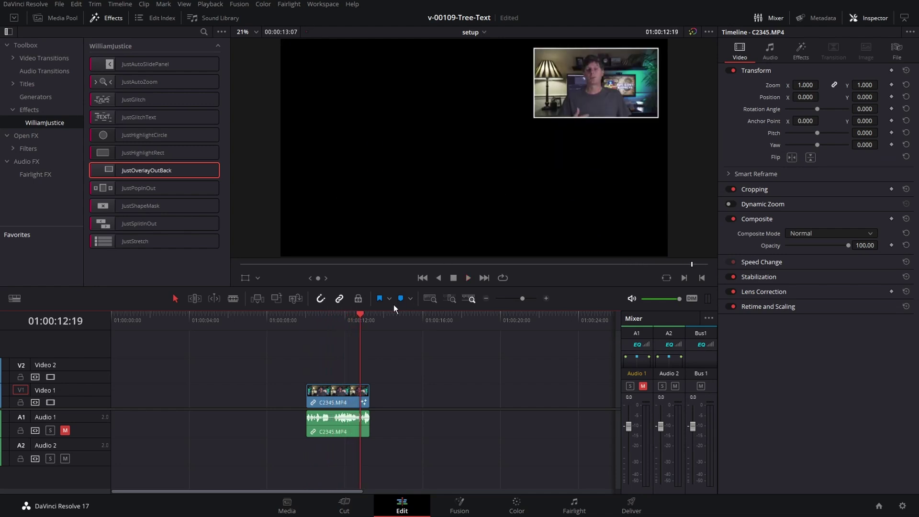
key("space")
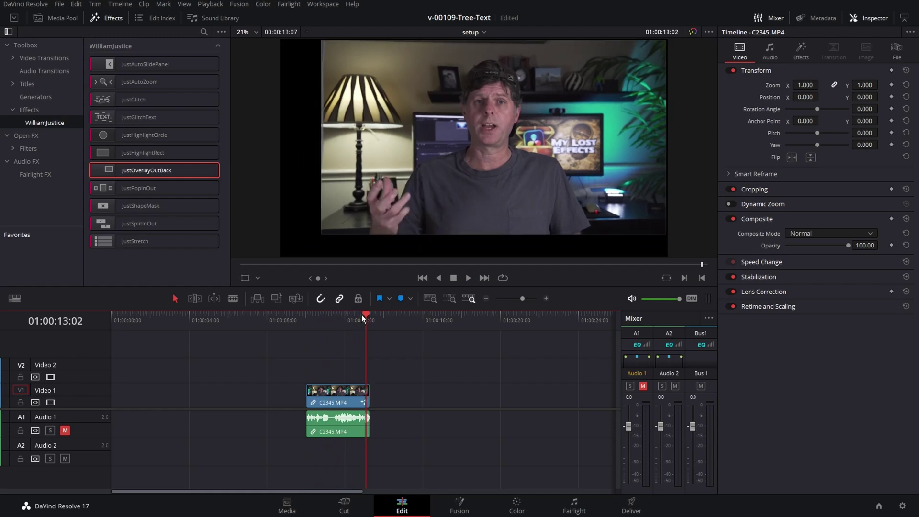
Extend the end of the C2345.MP4 clip by about two seconds and preview the effect's timing.
key("Up")
left_click(381, 395)
left_click_drag(364, 394, 411, 392)
left_click(394, 315)
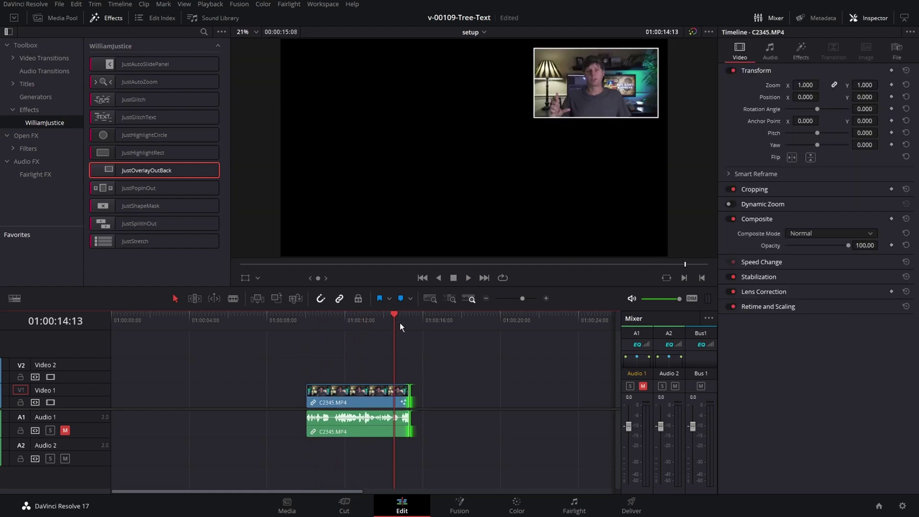
key("space")
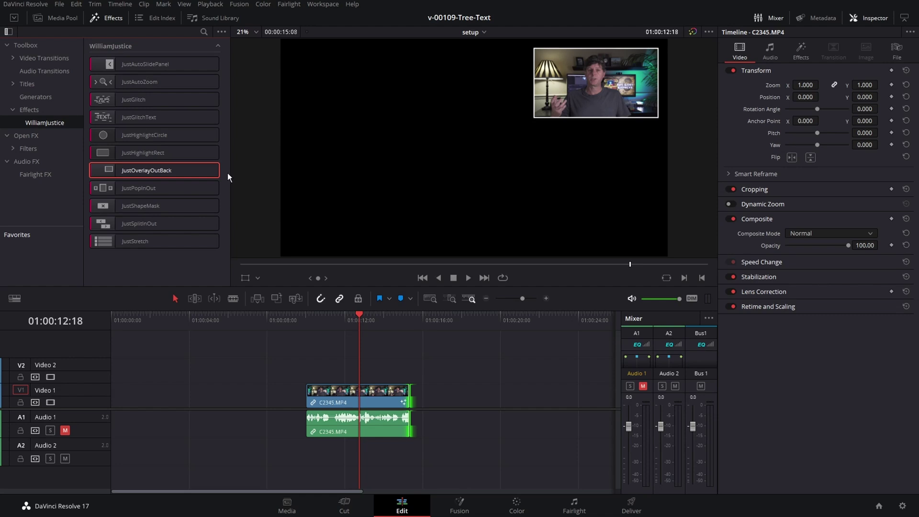
Mark JustGlitchText, JustPopInOut and JustSplitInOut as favorite effects and enlarge the Favorites area.
left_click(214, 118)
left_click(214, 187)
left_click(214, 223)
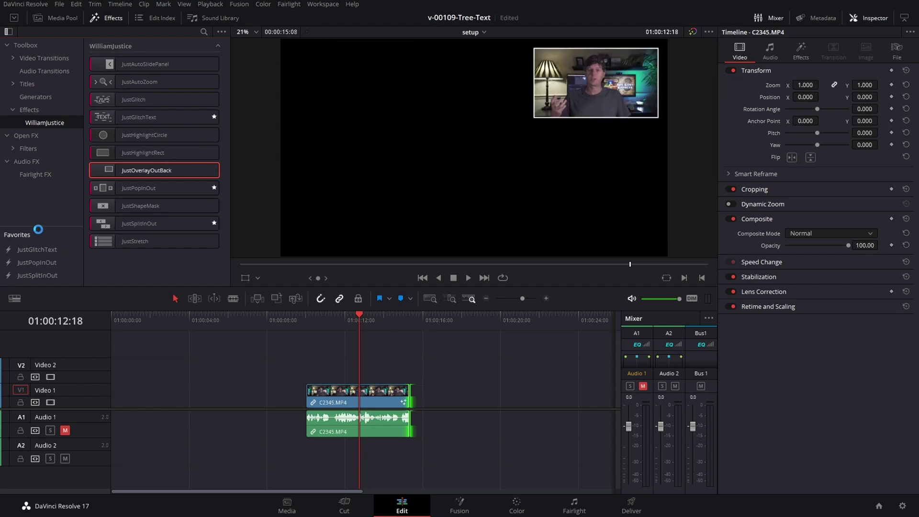
left_click_drag(39, 227, 47, 185)
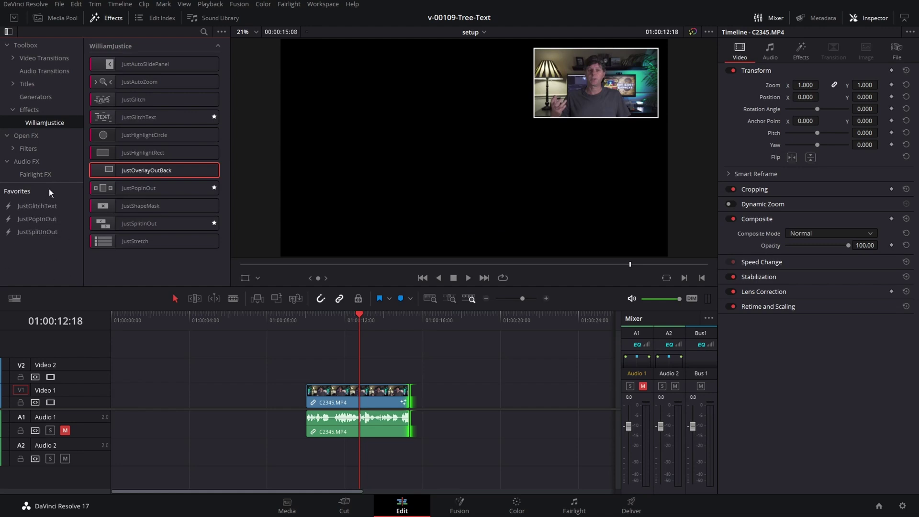
left_click_drag(50, 185, 49, 209)
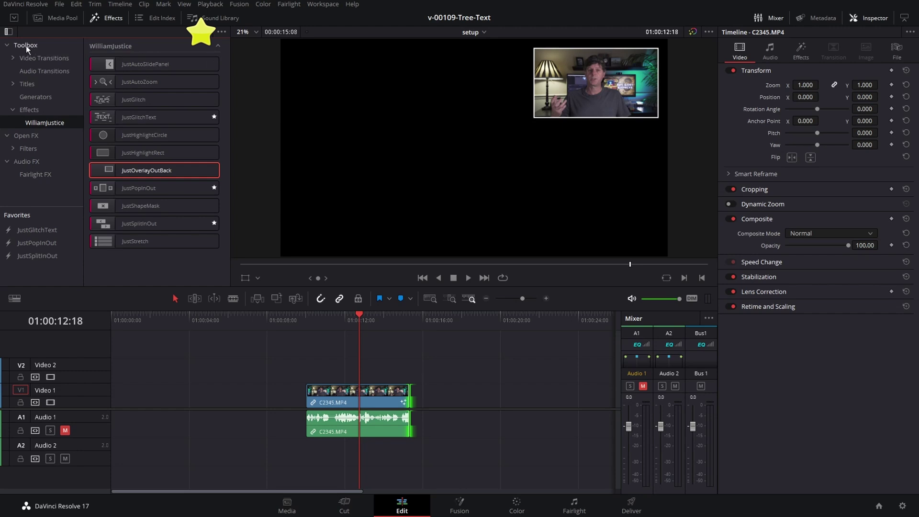
Examine the full Toolbox list and the Select Tool effect search for the C2345.MP4 clip without adding an effect.
left_click(23, 46)
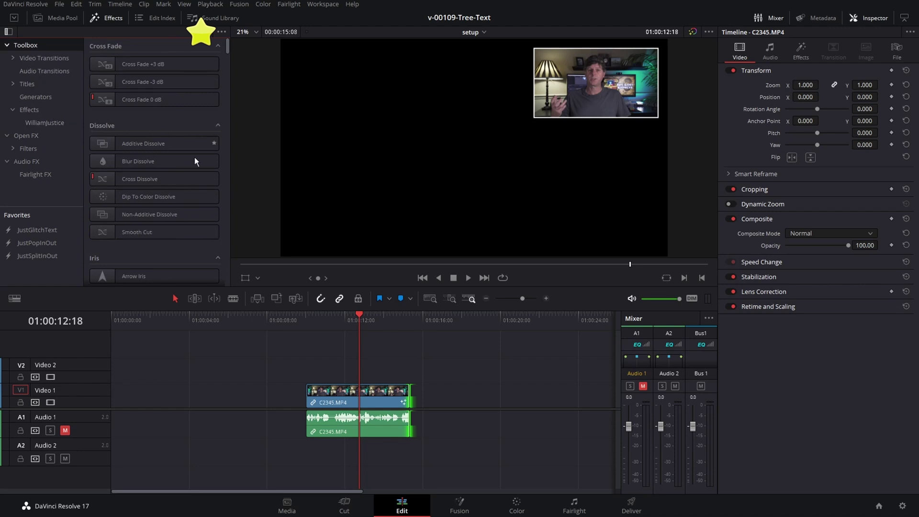
left_click(356, 387)
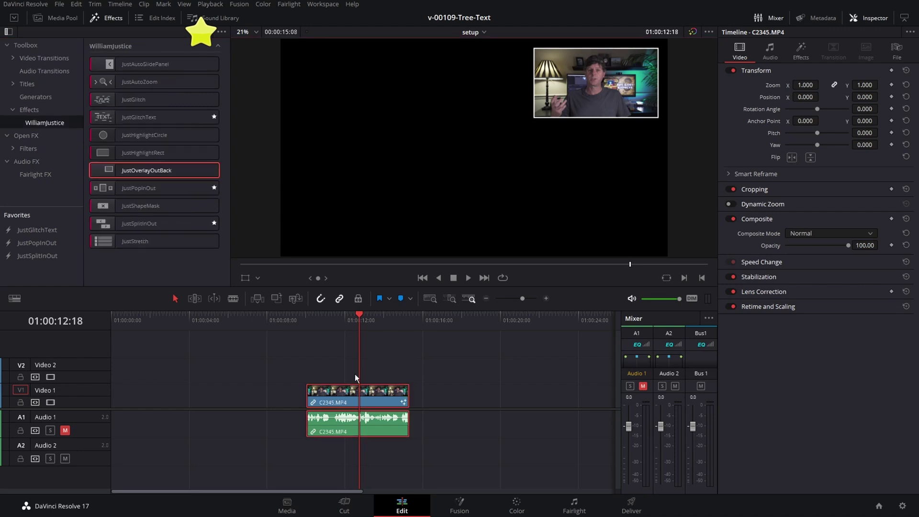
left_click(56, 17)
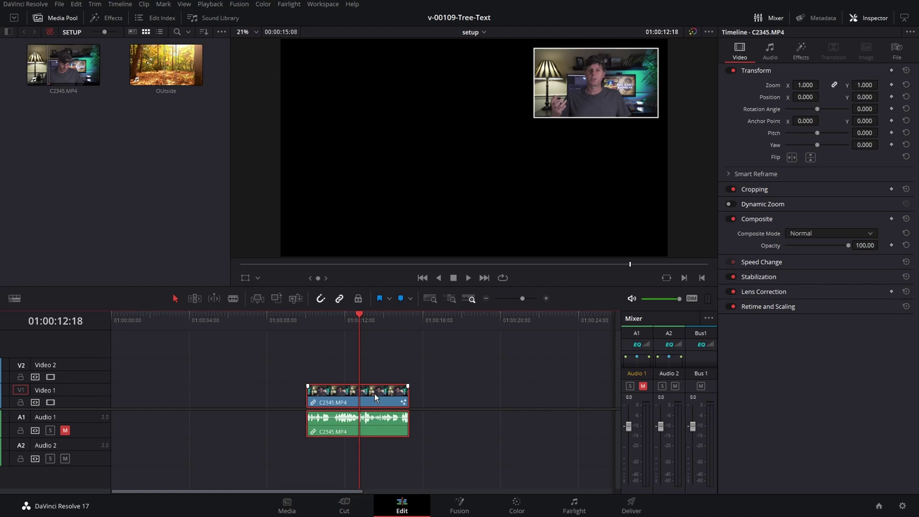
key("shift+space")
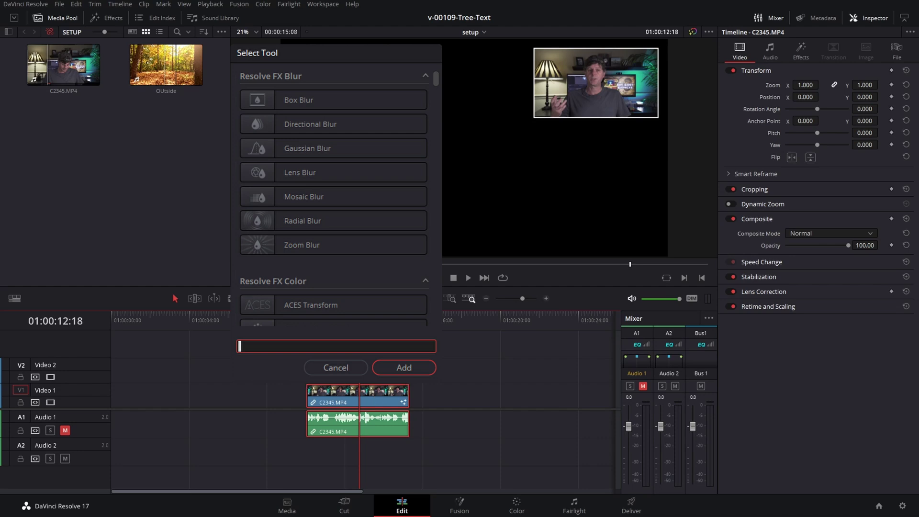
key("Escape")
left_click(113, 19)
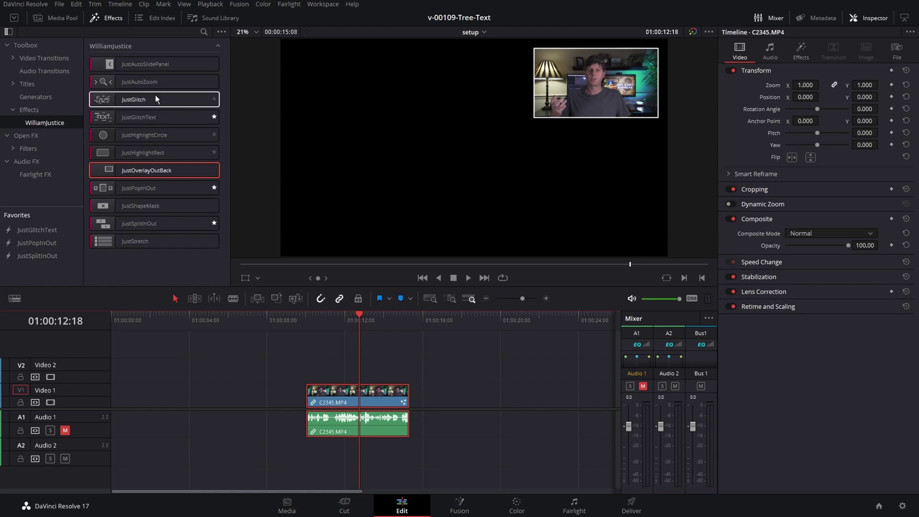
Move the C2345.MP4 clip up to Video 2 and place the OUtside clip beneath it on Video 1, with aligned starts.
left_click(51, 19)
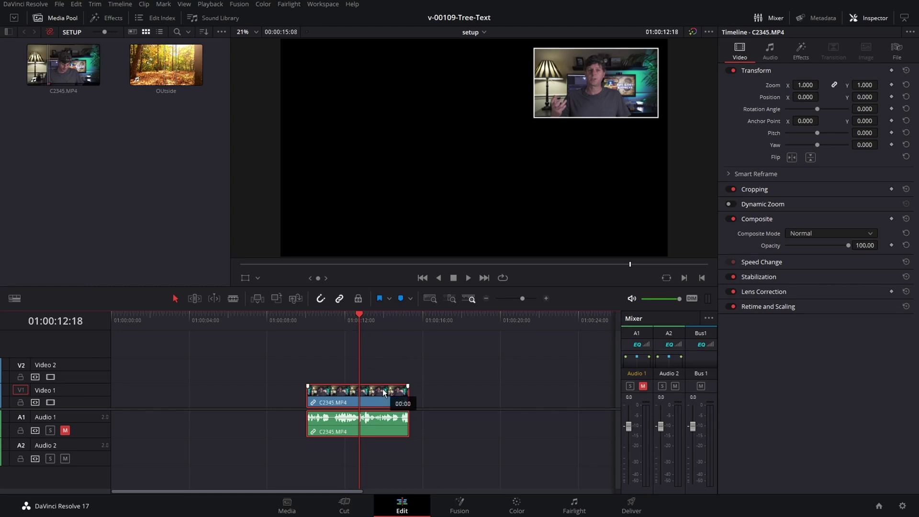
left_click_drag(383, 393, 383, 380)
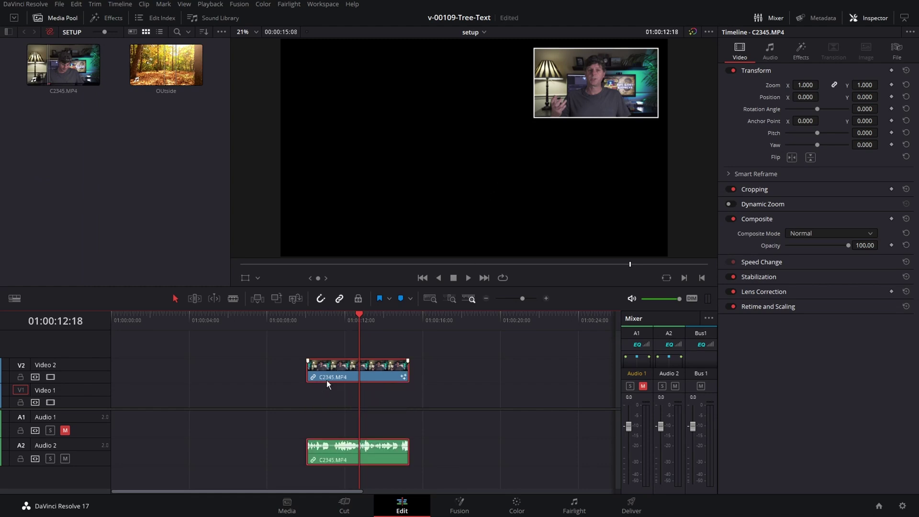
left_click_drag(174, 67, 311, 409)
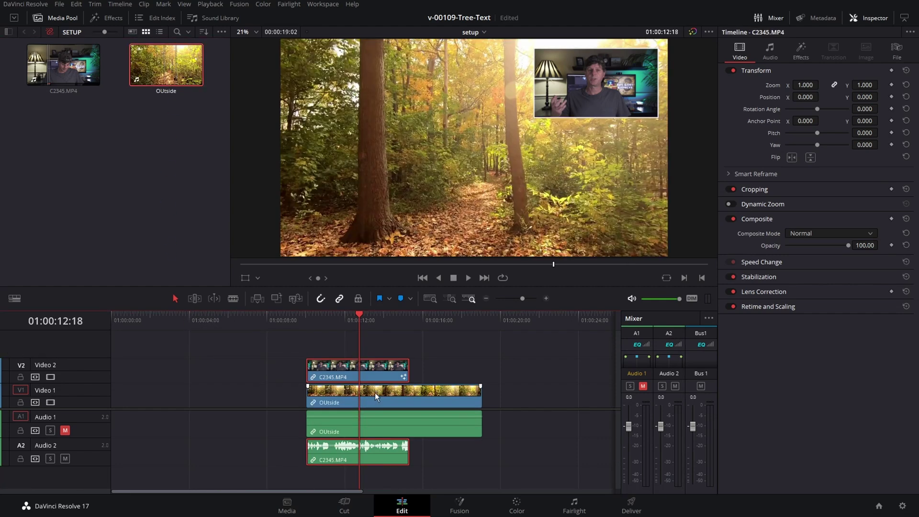
Mute the Audio 2 track while playing the overlay over the OUtside clip, and check its closing animation.
left_click(306, 321)
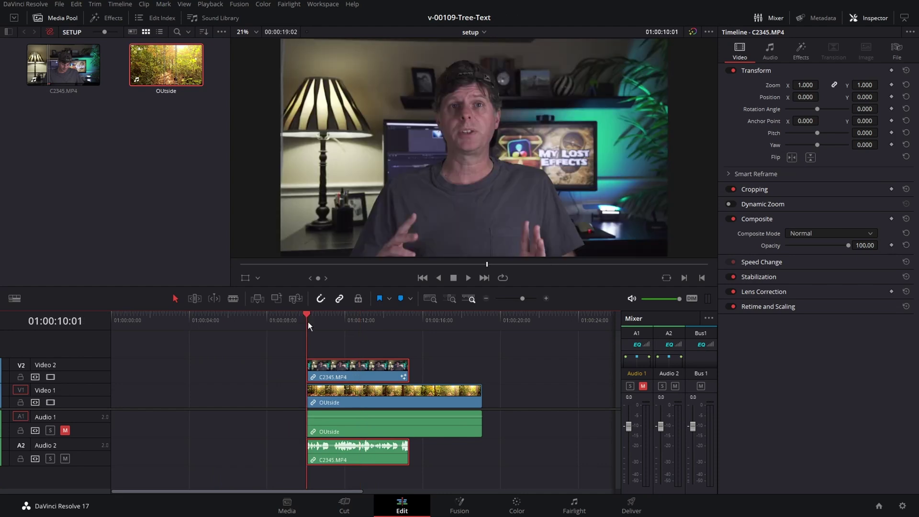
key("space")
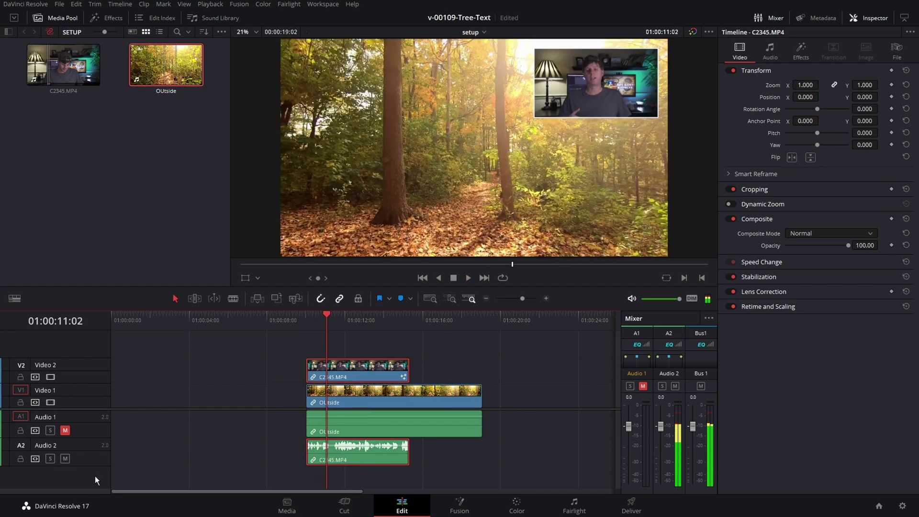
left_click(65, 459)
key("space")
left_click_drag(394, 319, 398, 319)
key("space")
left_click(400, 320)
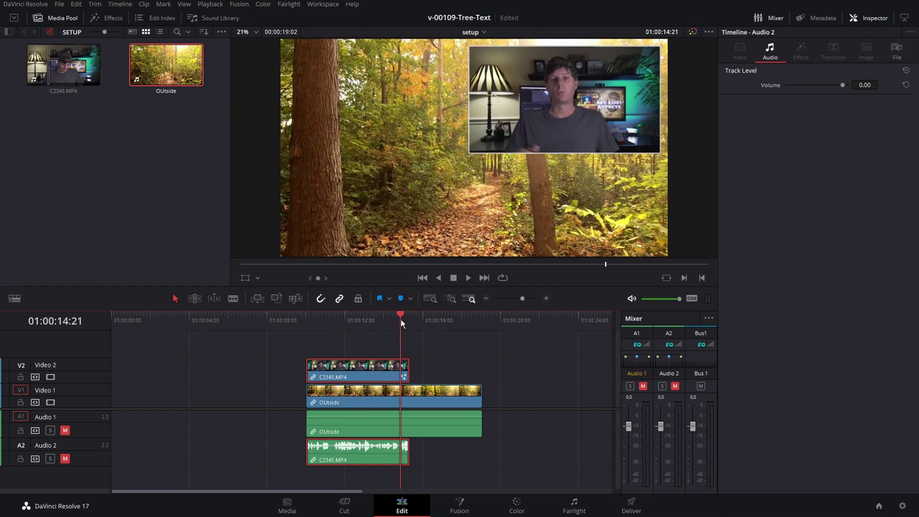
In the C2345.MP4 clip's JustOverlayOutBack controls, reset the overlay position to 0.5, 0.5 and set the overlay size to 0.732.
left_click(355, 319)
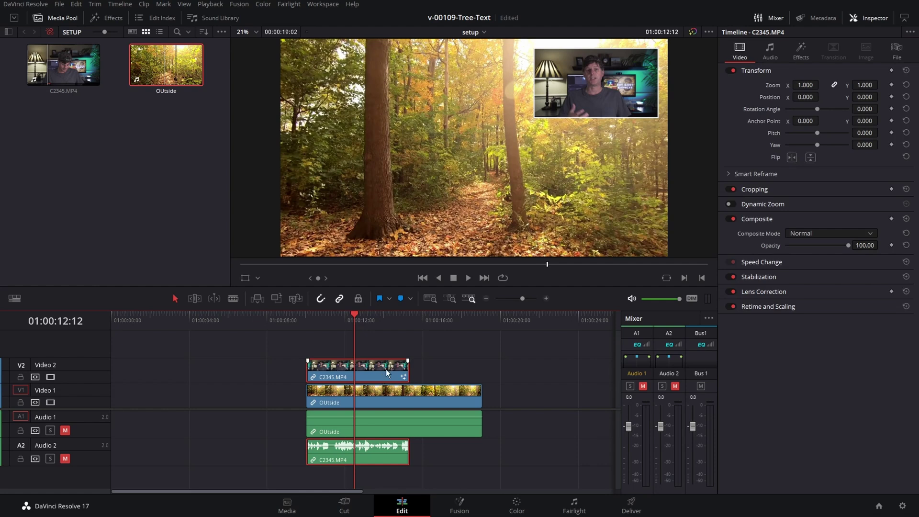
left_click(798, 56)
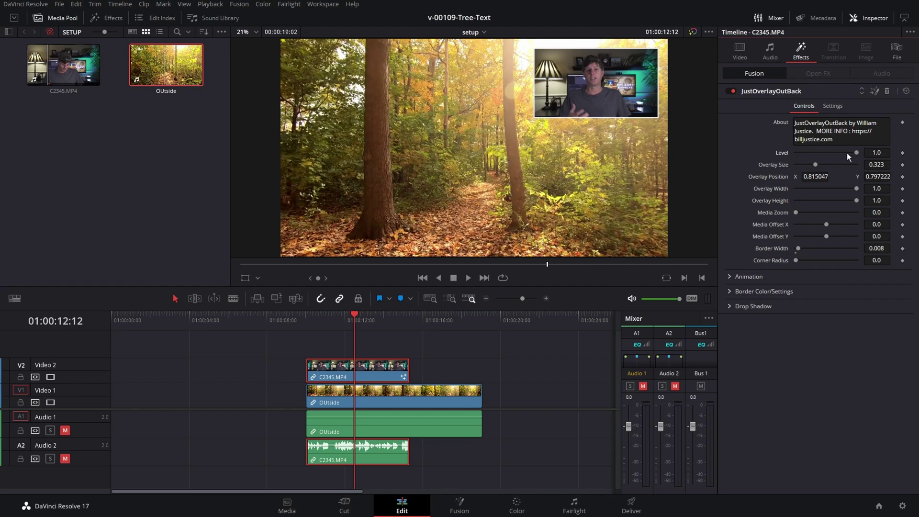
left_click_drag(857, 152, 818, 165)
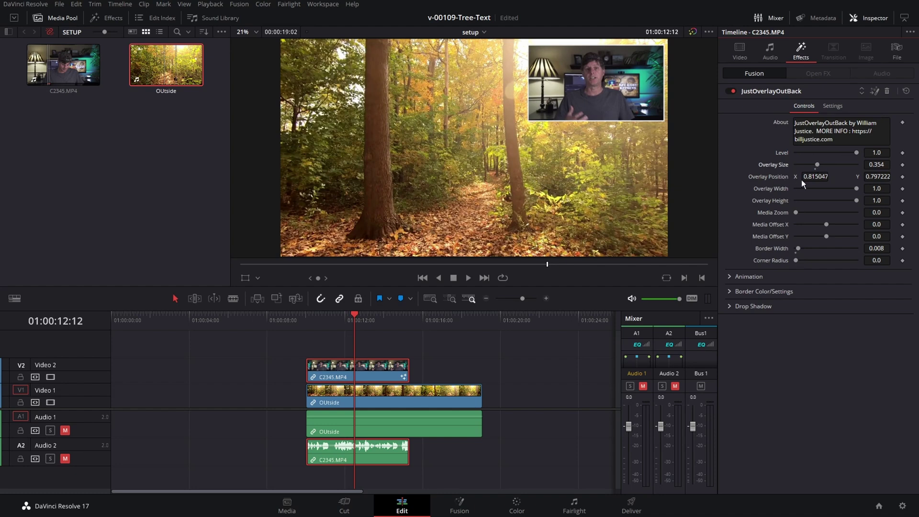
double_click(779, 177)
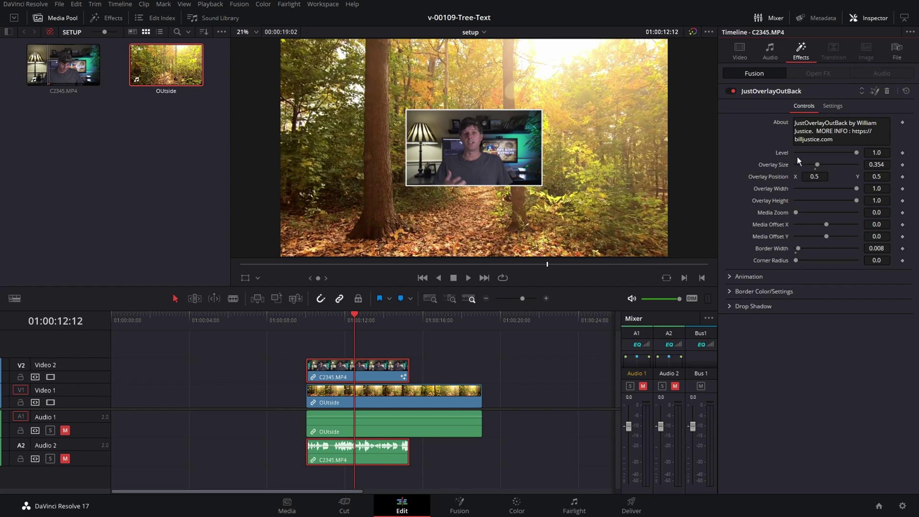
left_click_drag(820, 164, 842, 165)
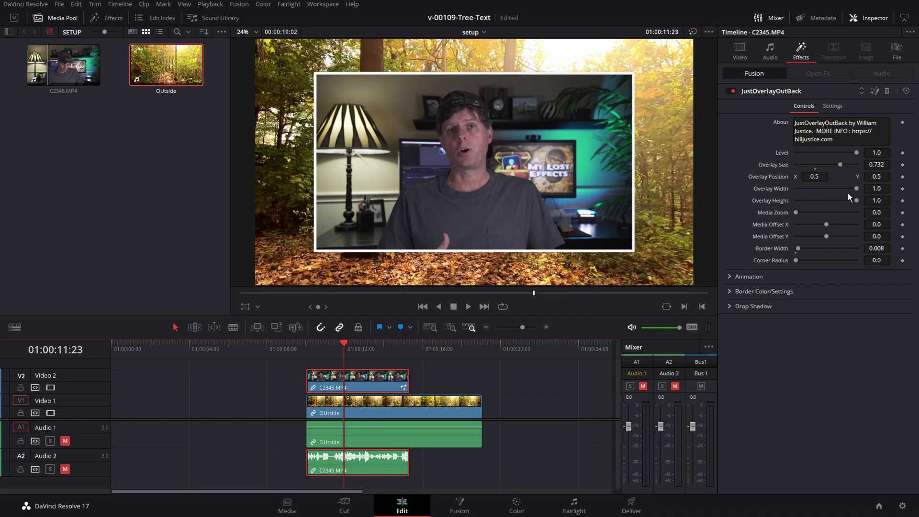
Set overlay width 0.591, height 0.992, media zoom 0.709, media offset X -0.22 and Y -0.06, border width 0.0268 and corner radius 0.173.
mouse_move(854, 188)
left_mouse_down()
mouse_move(831, 188)
mouse_move(843, 201)
left_mouse_up()
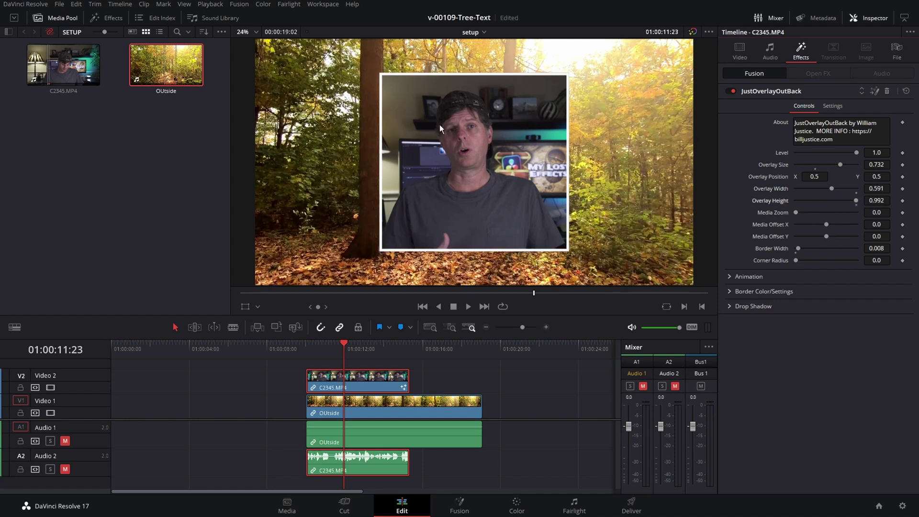
left_click_drag(795, 212, 803, 212)
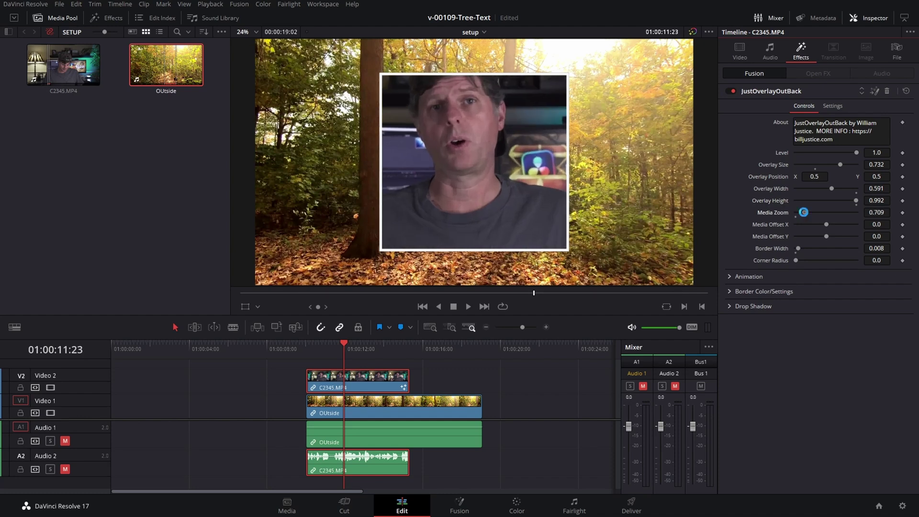
left_click_drag(830, 225, 806, 260)
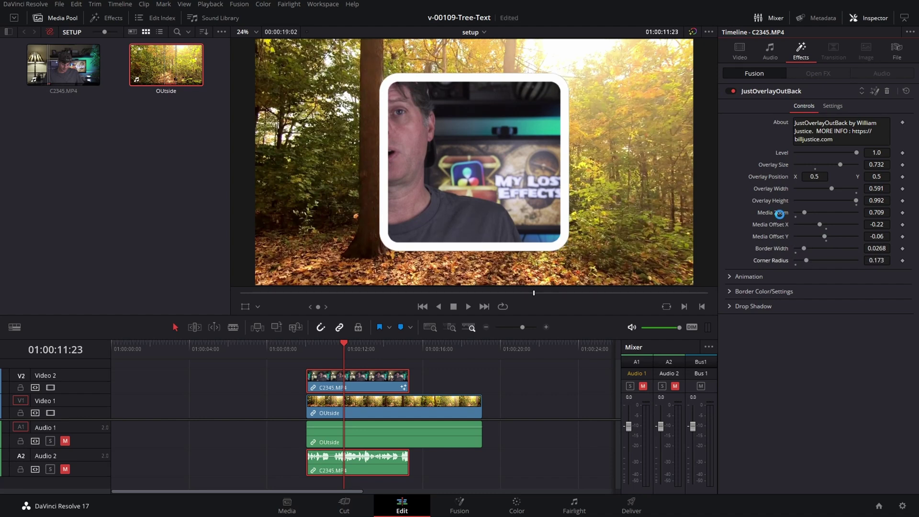
Reset media zoom and both media offsets to 0.0, and set border width to 0.0079 and corner radius to 0.055.
double_click(775, 211)
left_click_drag(807, 261, 798, 248)
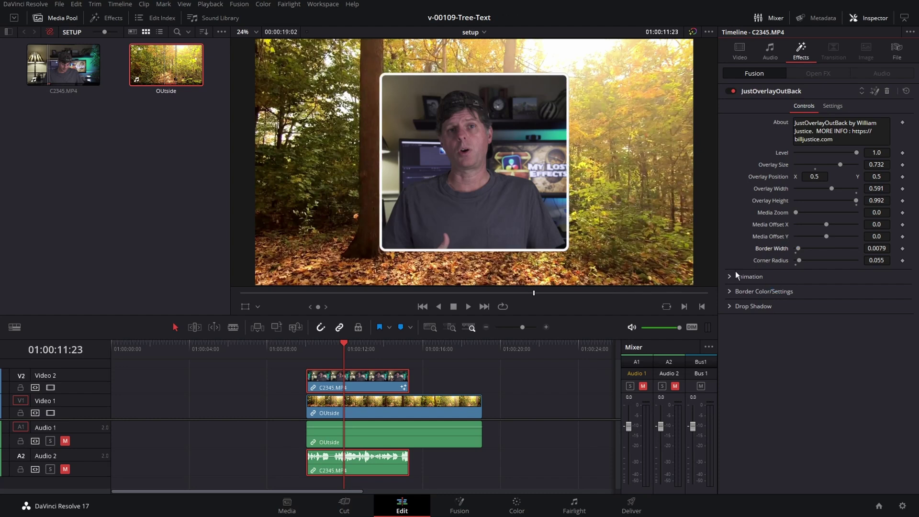
Examine the overlay's animation frame settings and the easing choices available for the opening animation.
left_click(730, 277)
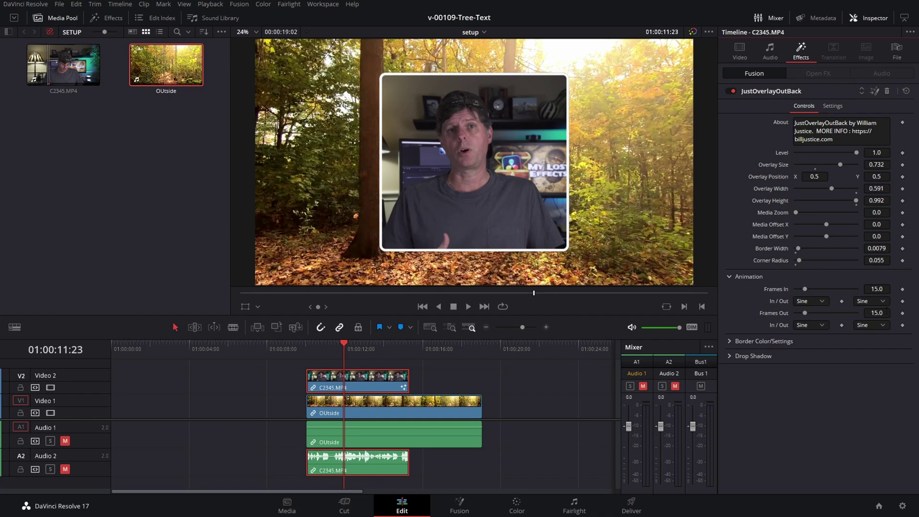
left_click(822, 303)
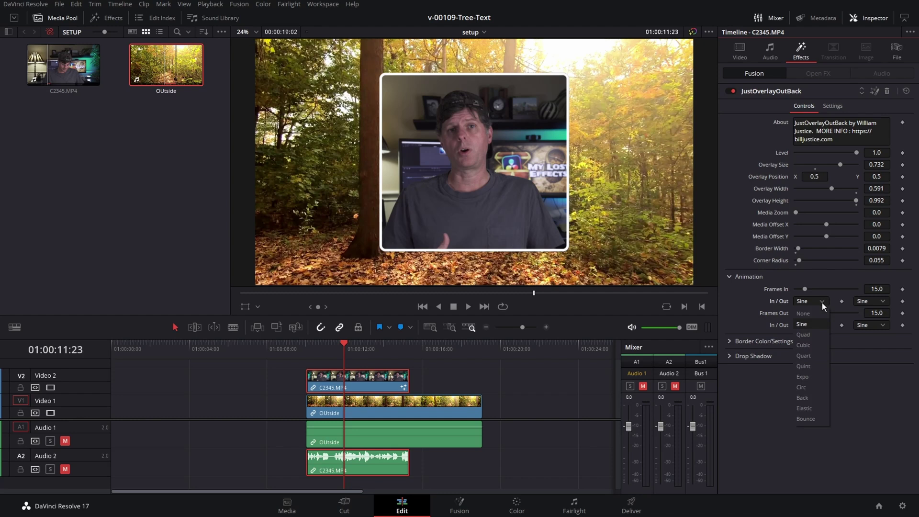
left_click(739, 276)
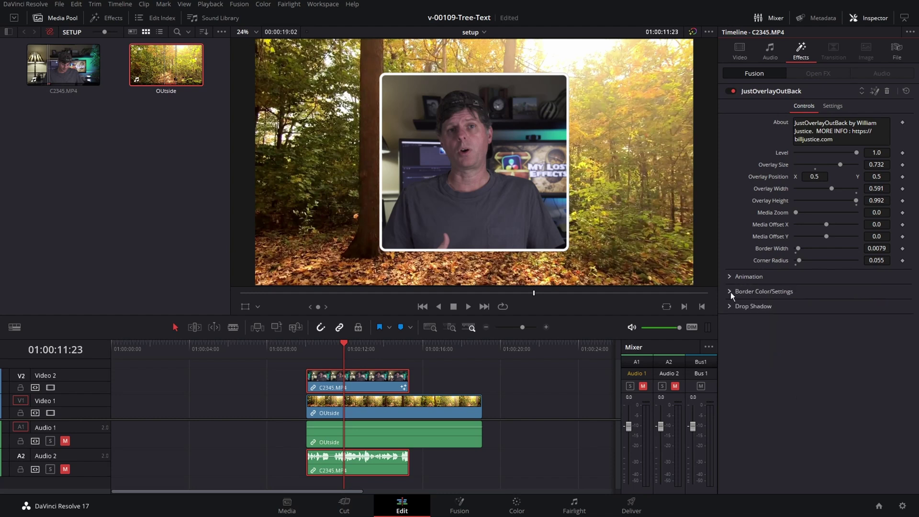
Change the overlay's solid border color to yellow-green #dbe700, with border alpha at 1.0.
left_click(730, 292)
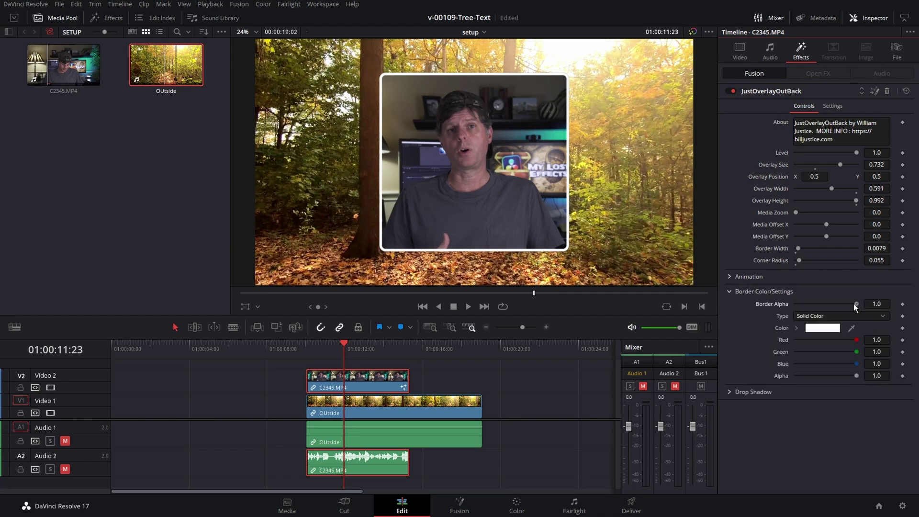
left_click_drag(831, 301, 866, 305)
left_click(824, 328)
left_click_drag(532, 172, 540, 173)
left_click(569, 186)
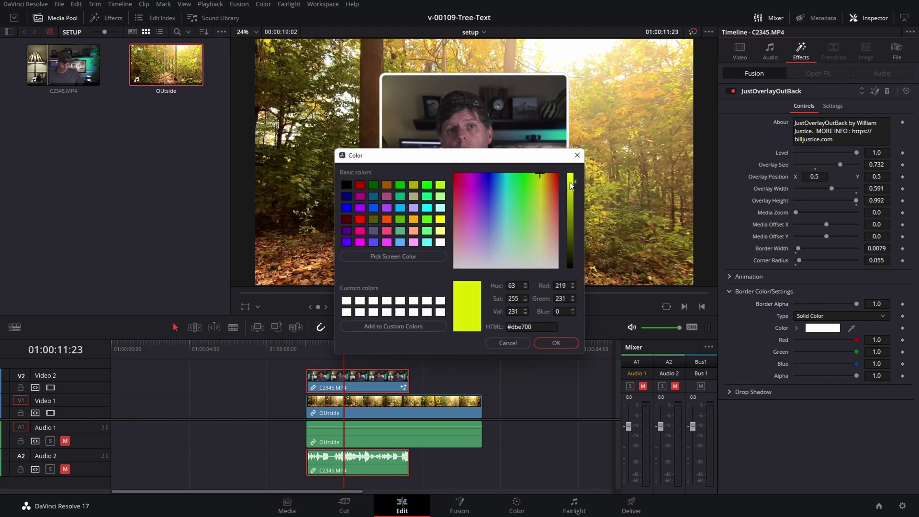
left_click(568, 343)
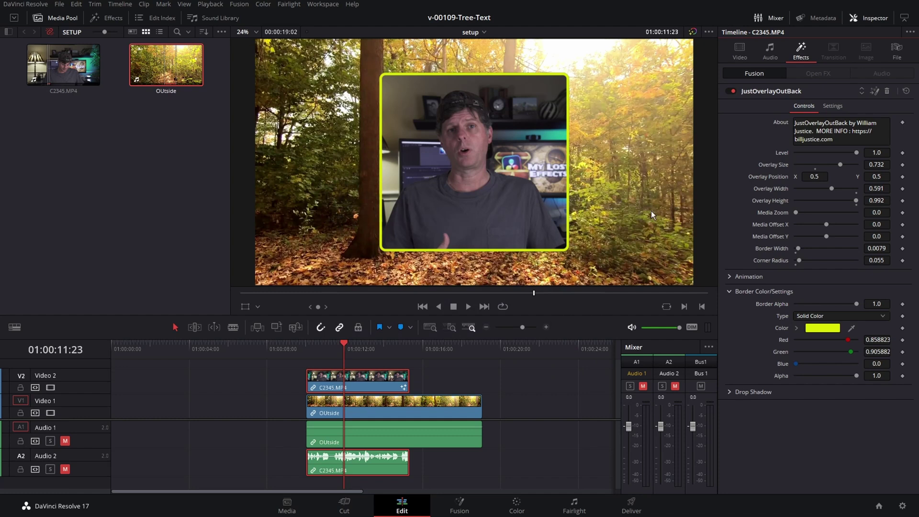
left_click(730, 292)
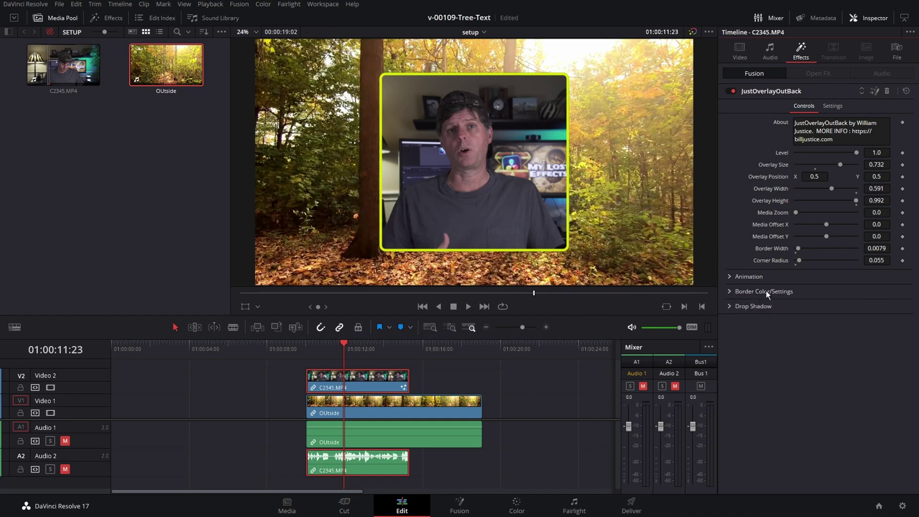
Set drop shadow strength 0.441, angle 54.0, distance 0.0378 and blur 0.386, and move the playhead to the start of the C2345.MP4 clip.
left_click(730, 306)
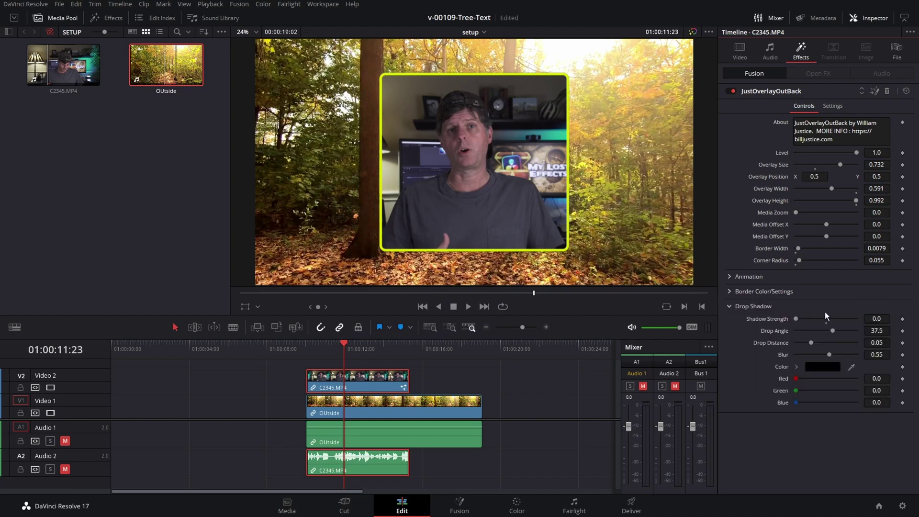
left_click_drag(798, 320, 823, 320)
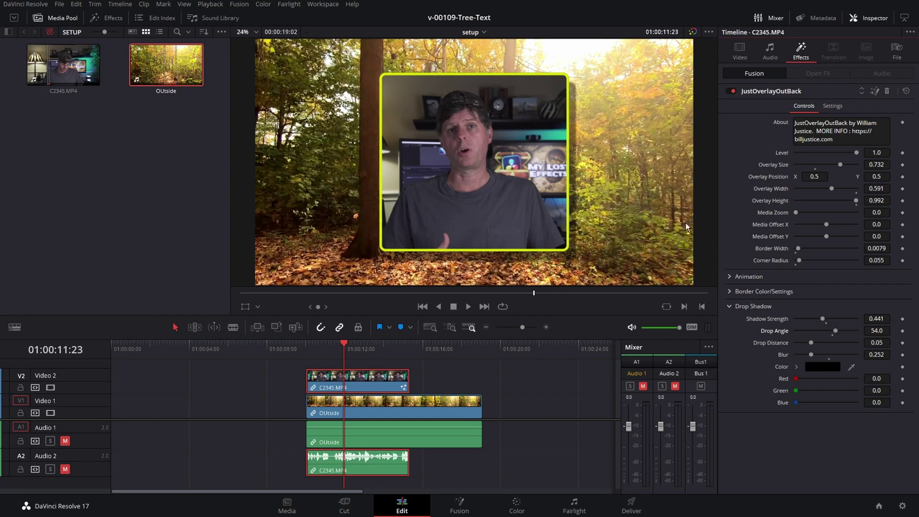
left_click_drag(809, 343, 807, 343)
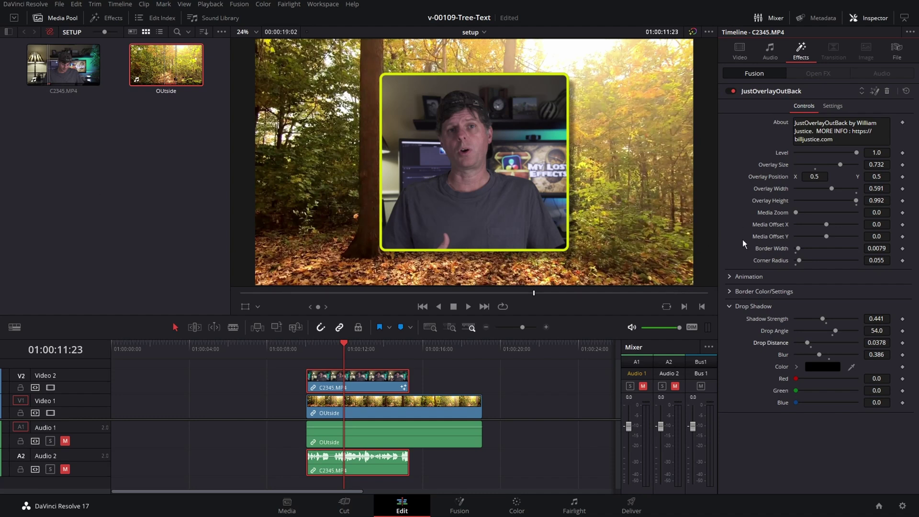
left_click(310, 348)
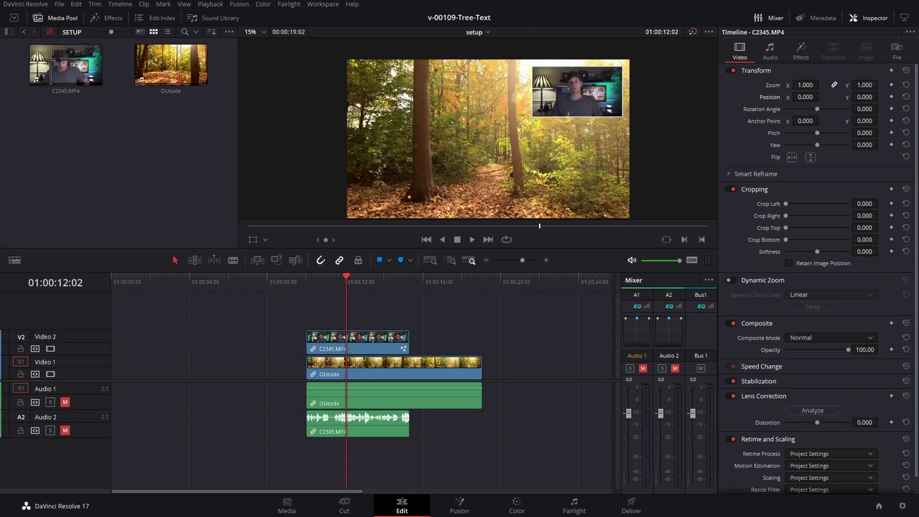
Switch to the browser, open the Download Effects page on billjustice.com, and download the DRFX file for Just Overlay Out Back.
key("alt+Tab")
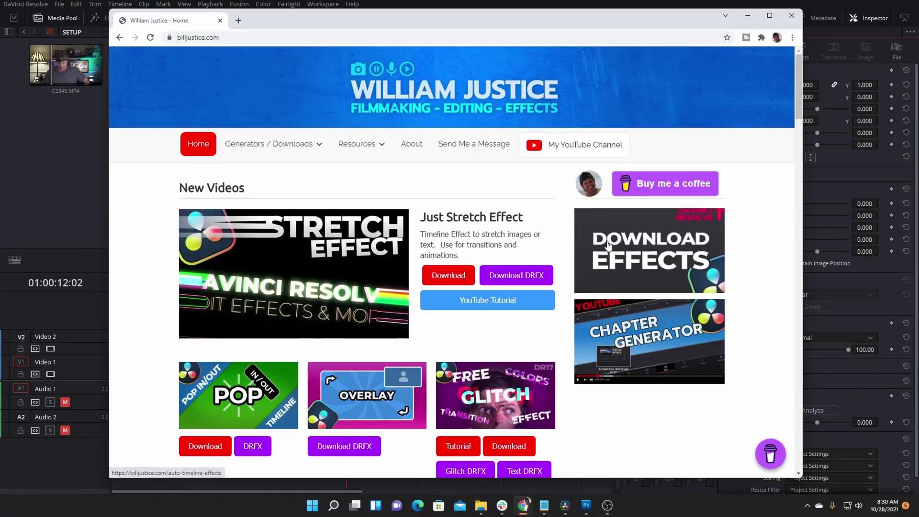
left_click(665, 244)
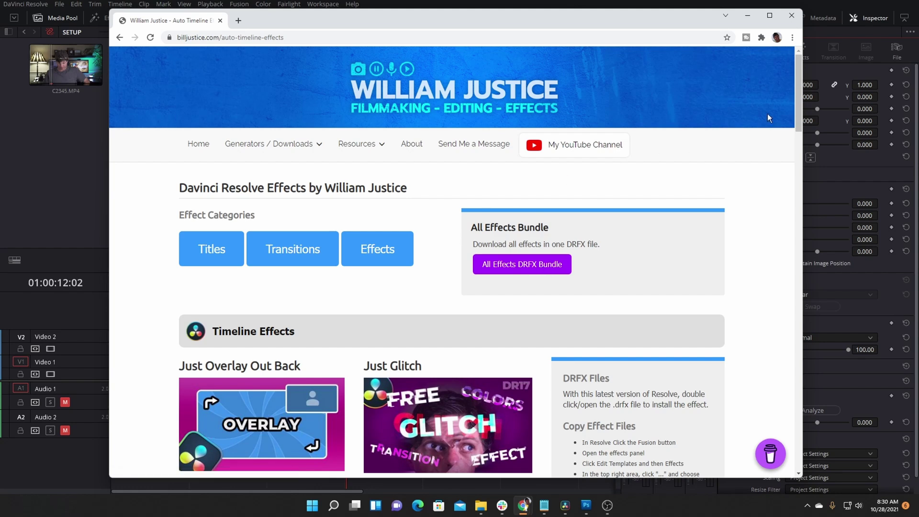
left_click_drag(797, 104, 800, 129)
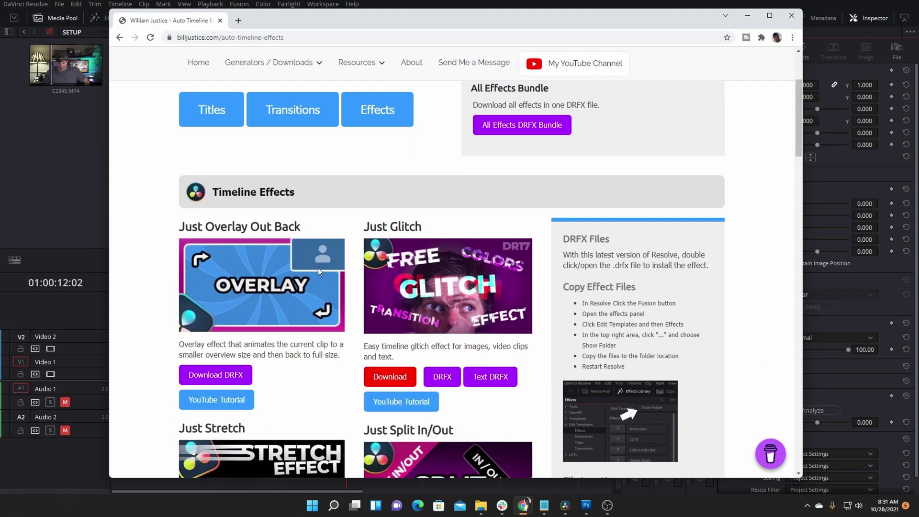
left_click(223, 376)
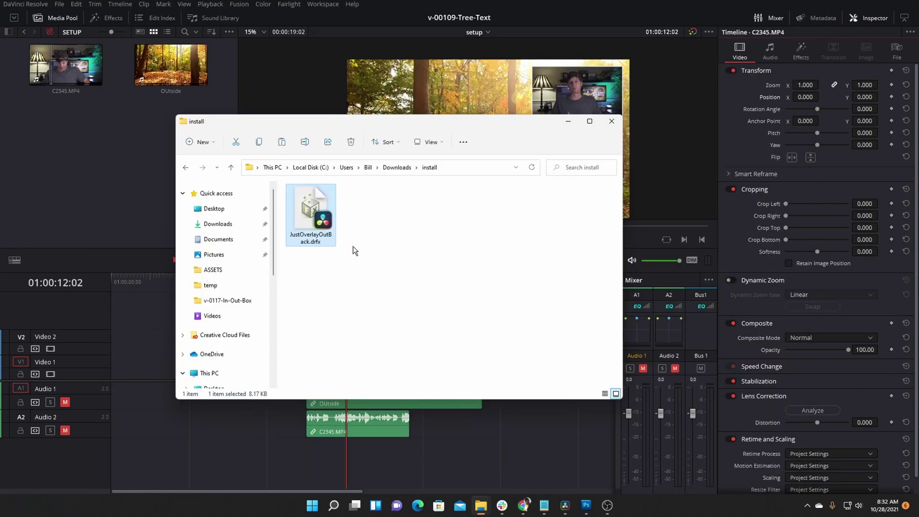
Open JustOverlayOutBack.drfx from the install folder and install its template bundle into DaVinci Resolve's Effects Library.
double_click(320, 220)
left_click(399, 20)
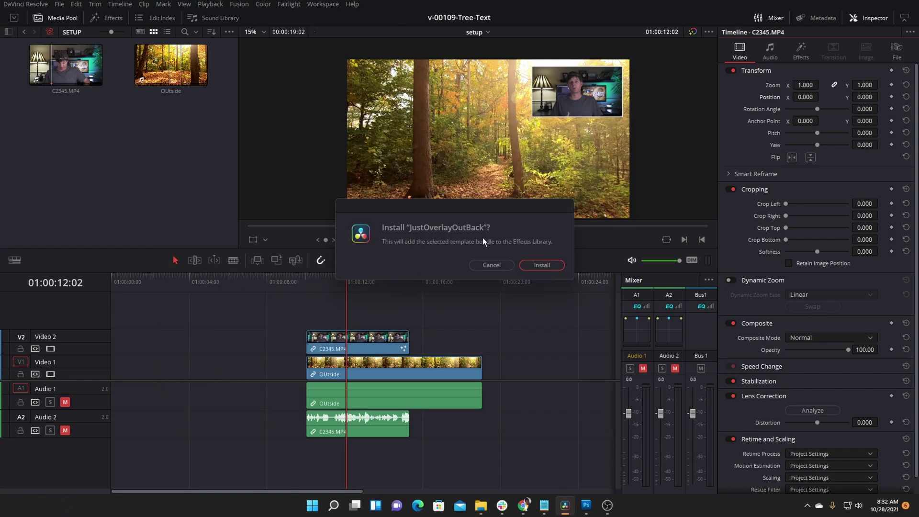
left_click(539, 265)
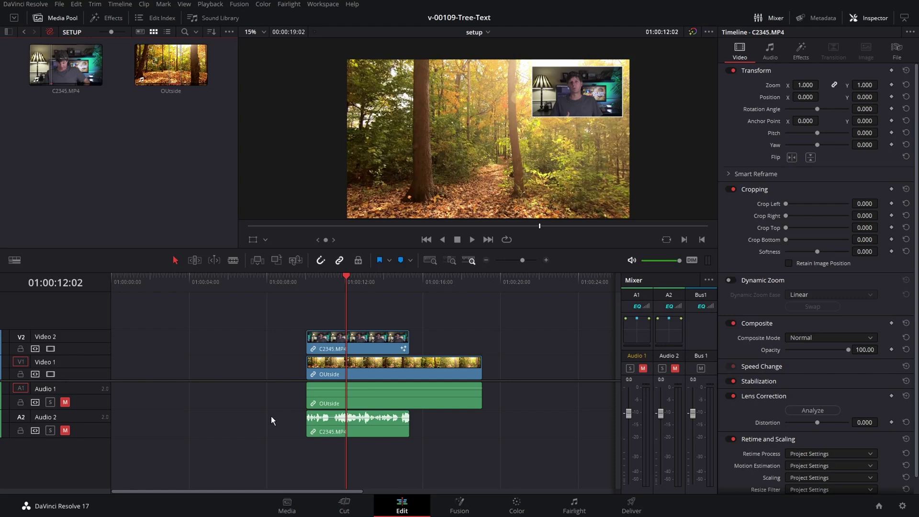
Open the C2345.MP4 clip's JustOverlayOutBack effect in Fusion and enlarge the node area.
left_click(351, 345)
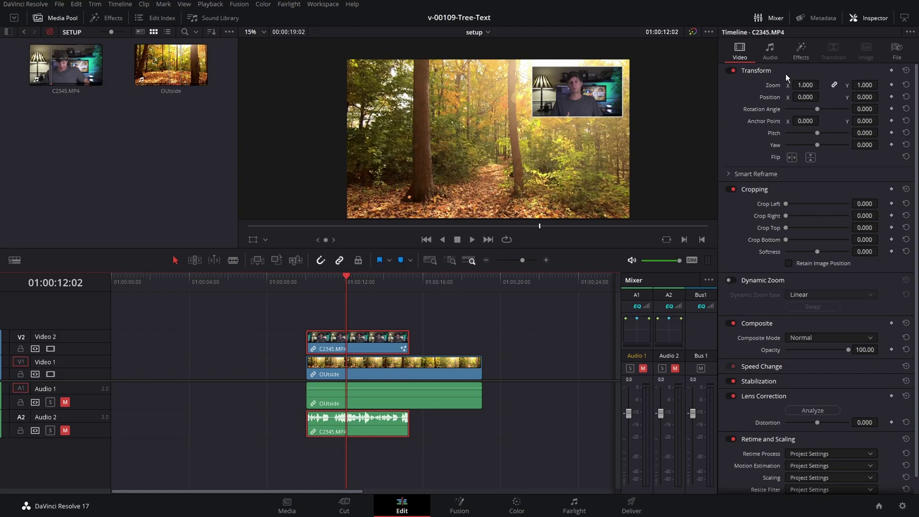
left_click(805, 53)
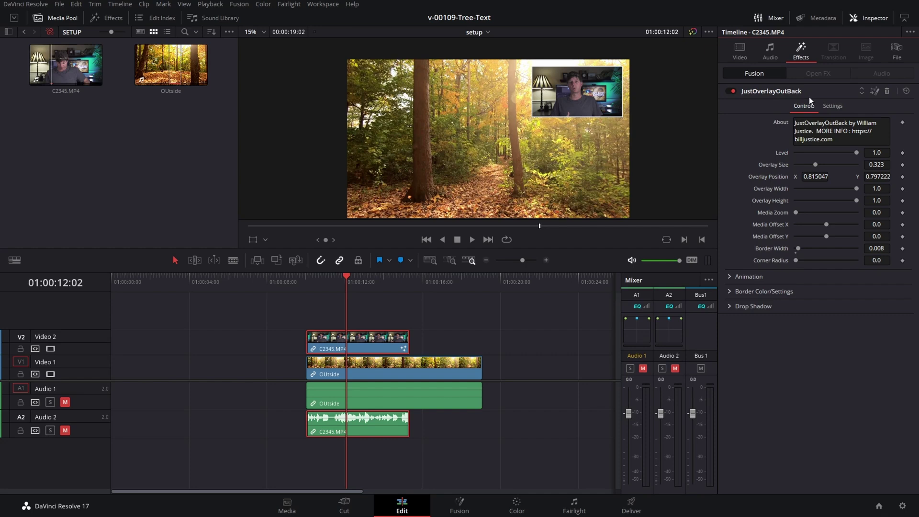
left_click(875, 92)
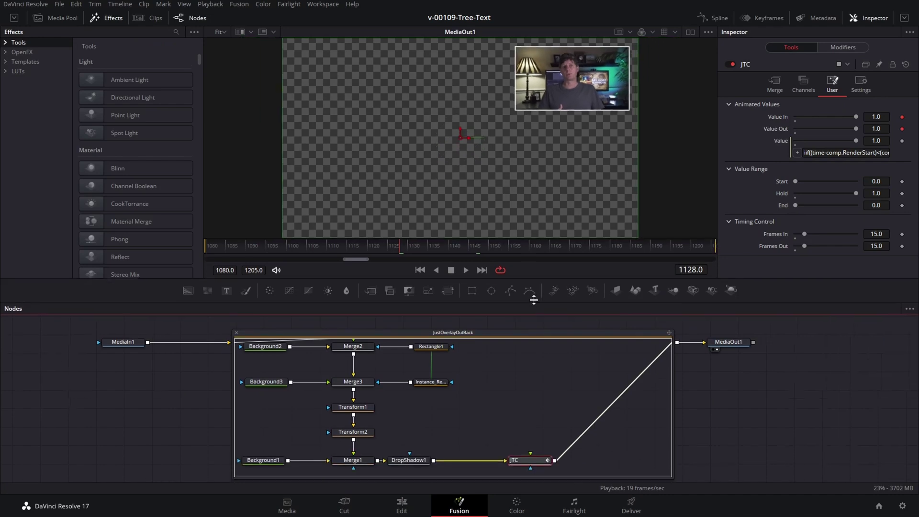
left_click_drag(534, 302, 527, 285)
left_click(433, 257)
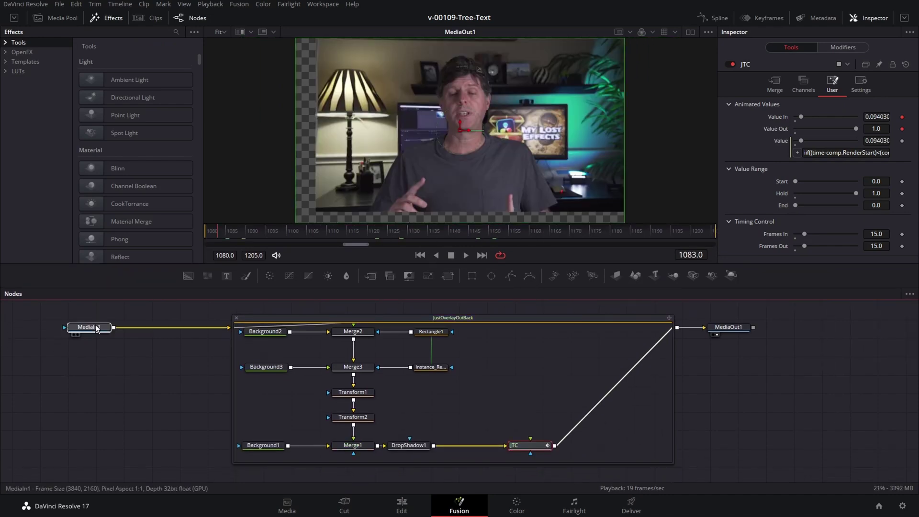
Collapse the JustOverlayOutBack group, reposition its node, expand it again, and align MediaIn1 and MediaOut1 with the group.
left_click(96, 328)
left_click_drag(238, 320, 226, 319)
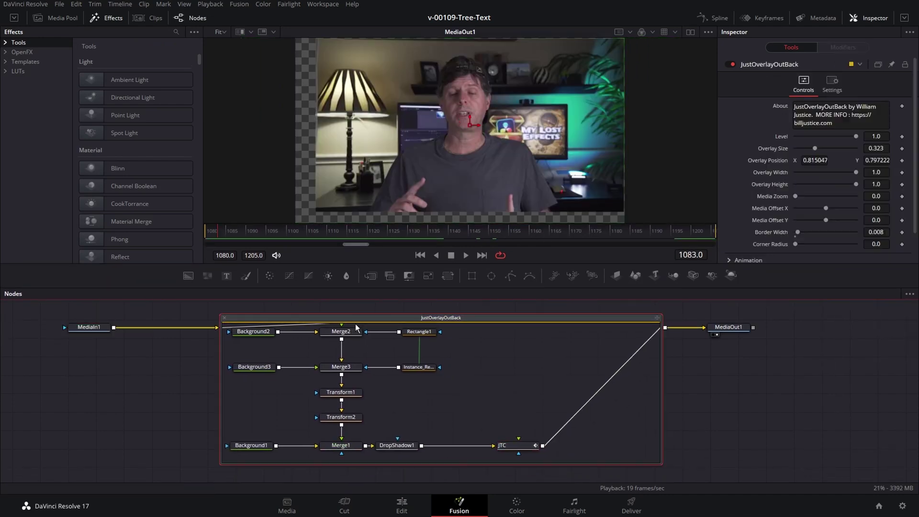
left_click(225, 319)
left_click_drag(341, 327, 322, 346)
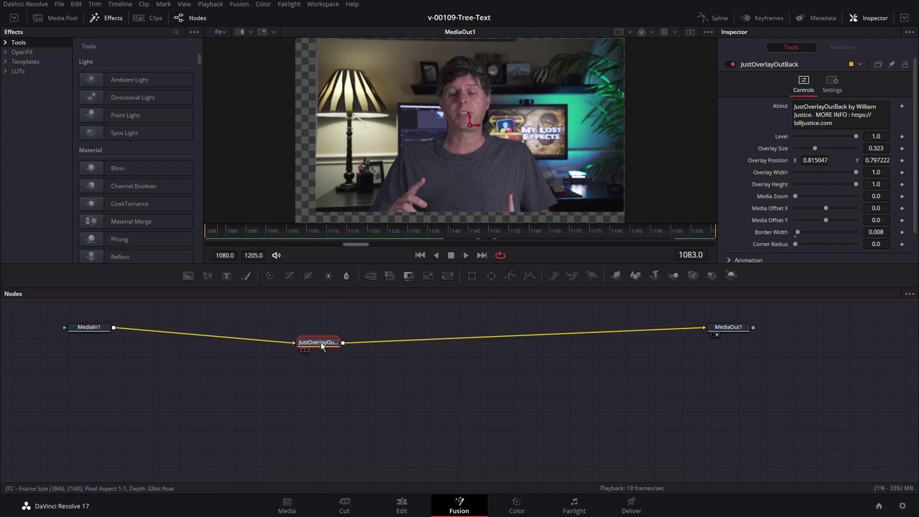
double_click(324, 345)
left_click_drag(94, 325, 92, 340)
left_click_drag(728, 327, 732, 342)
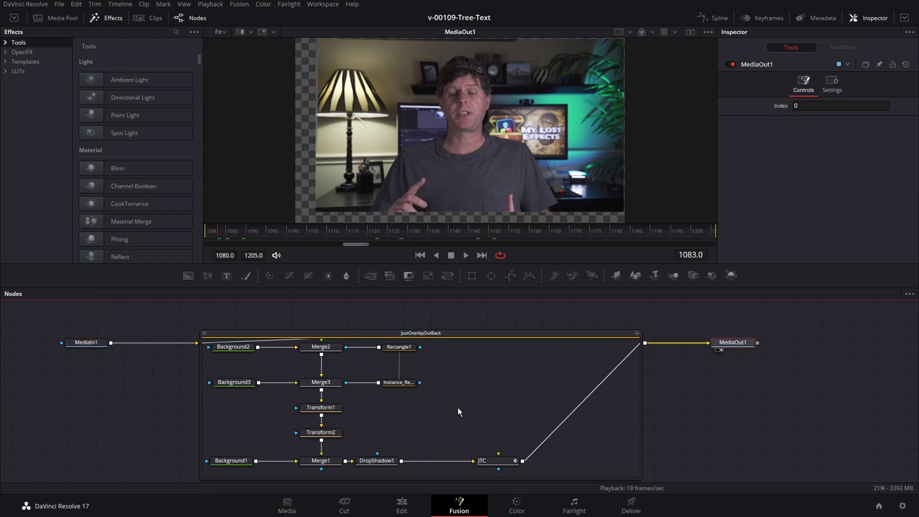
Play the composition to examine the JTC node's animated values, and view the output of Merge2.
left_click(496, 460)
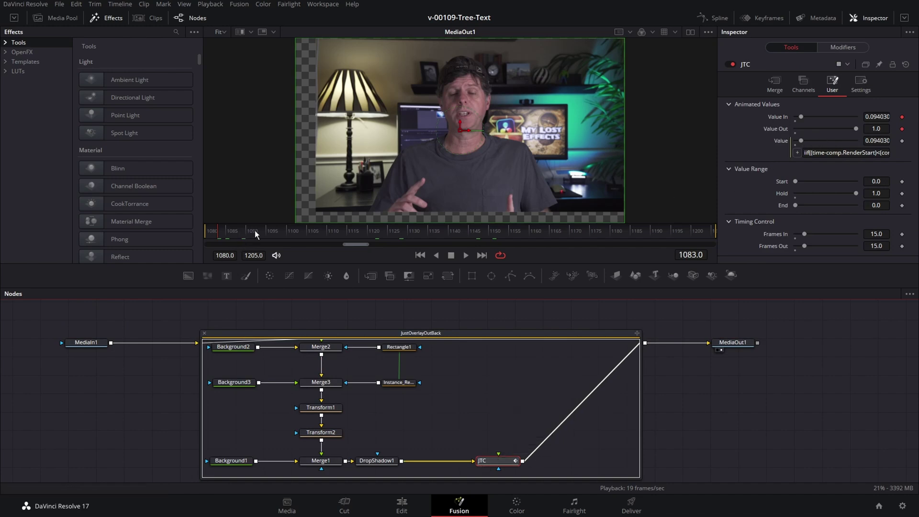
key("space")
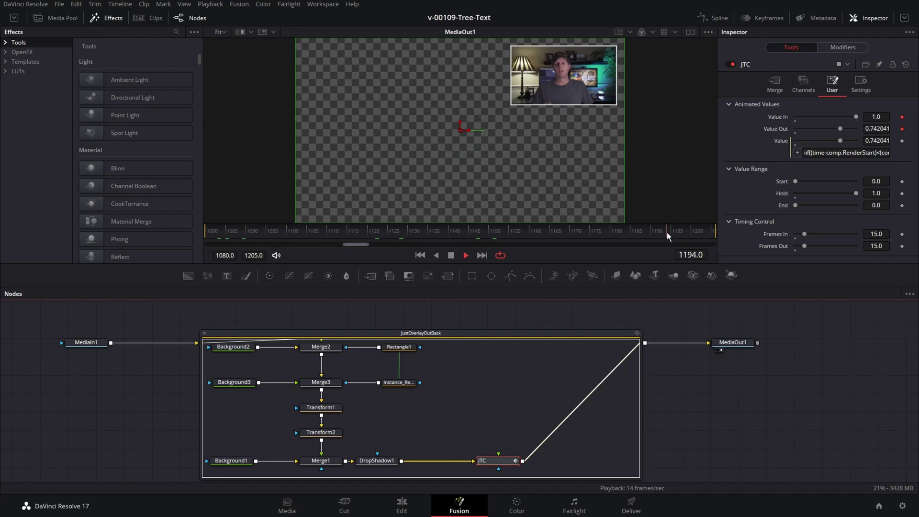
key("space")
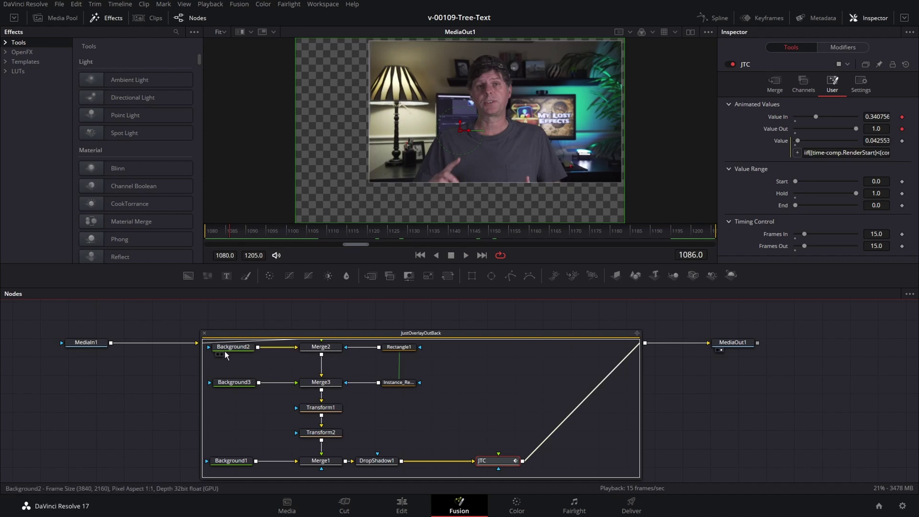
left_click(318, 346)
key("1")
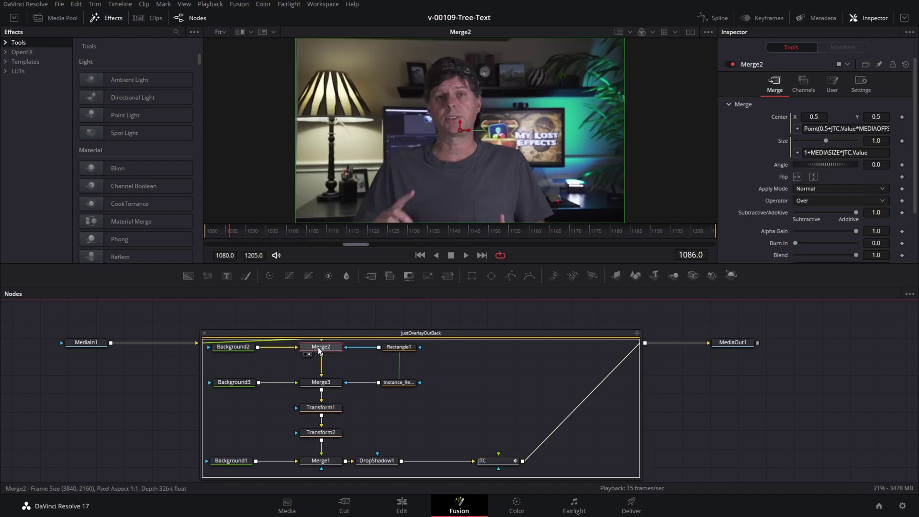
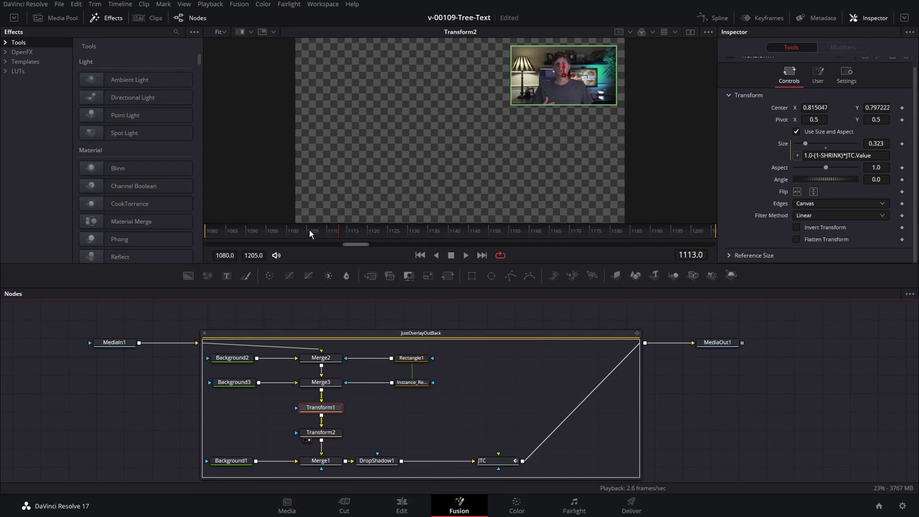
View Transform1's output and play the composition from its first frame to examine the node's size animation.
left_click(310, 230)
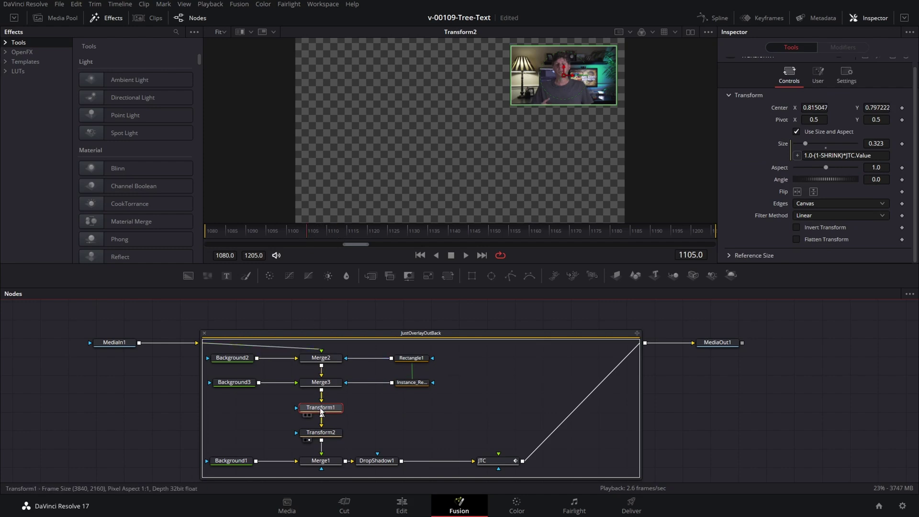
left_click(421, 255)
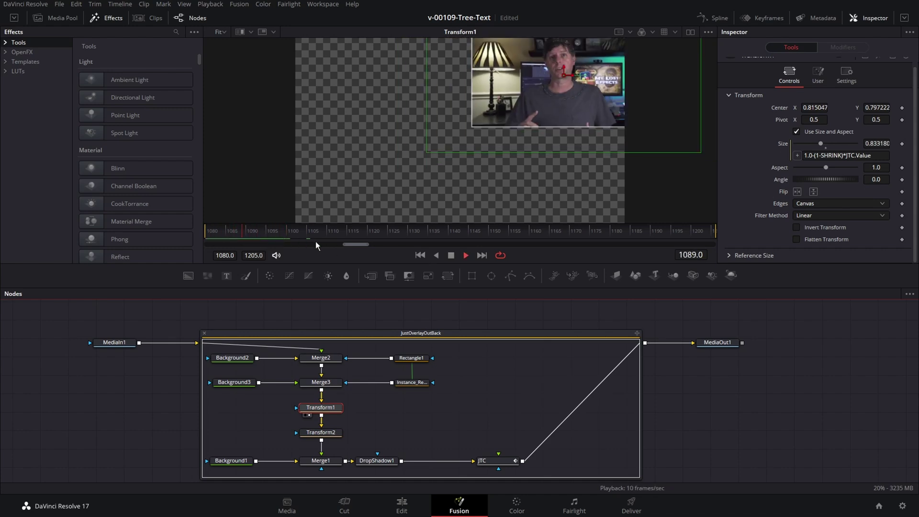
key("space")
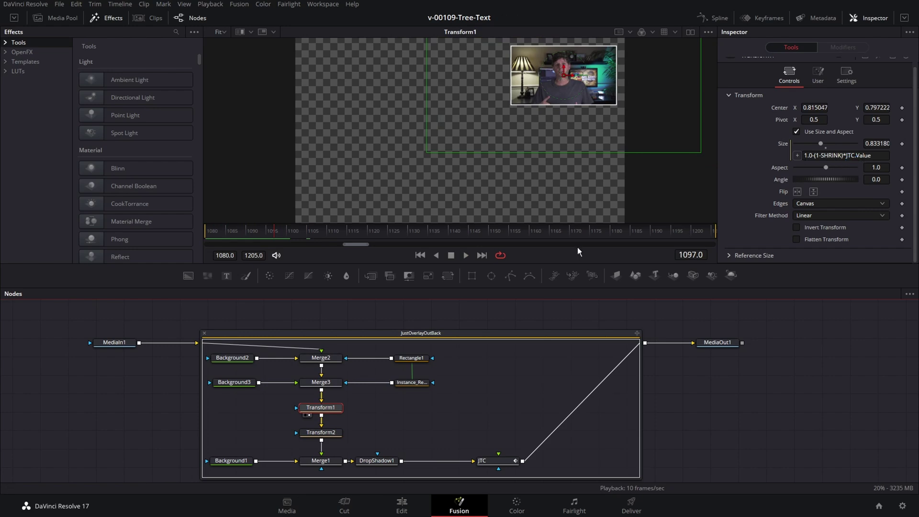
Inspect Transform2's Center expression, and view the node's output across the opening frames to examine its position animation.
left_click(330, 436)
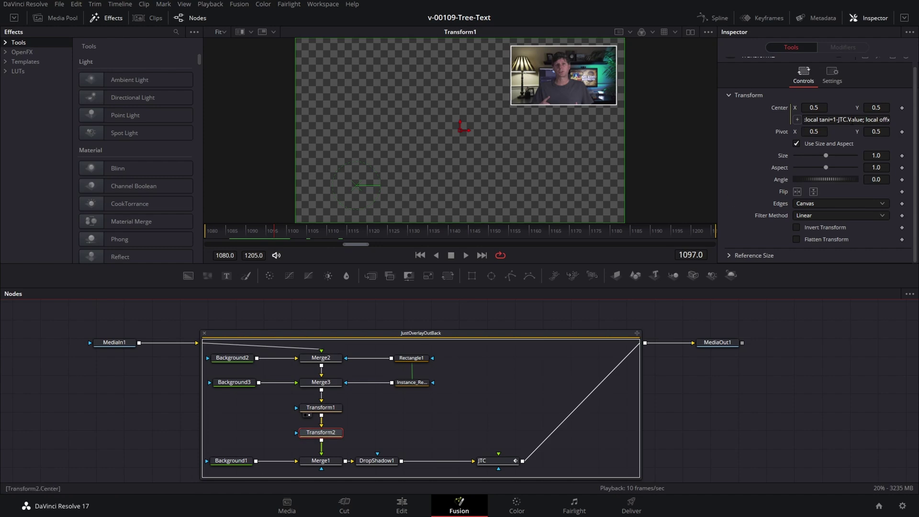
left_click(804, 120)
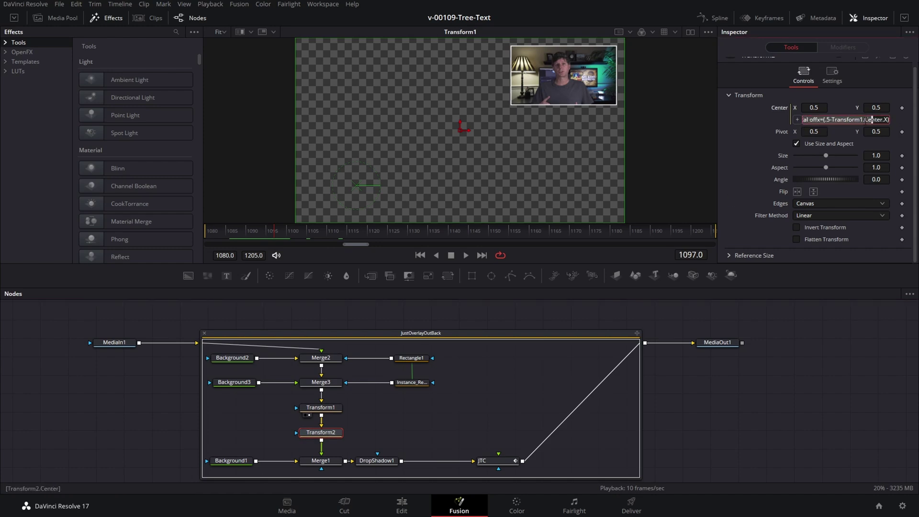
left_click(231, 232)
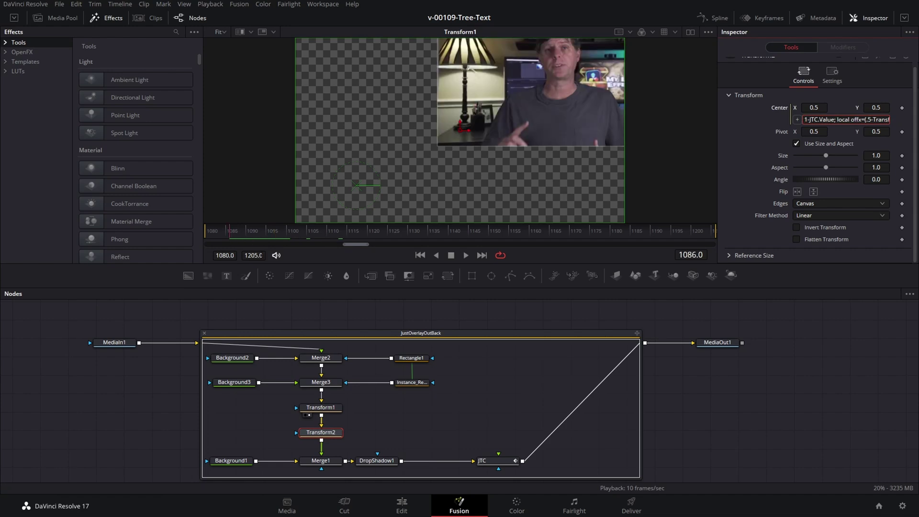
left_click(312, 432)
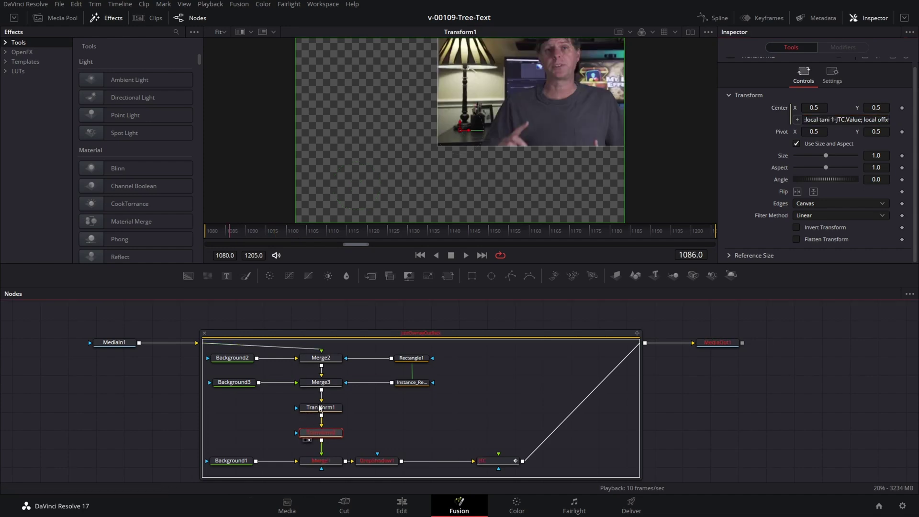
key("1")
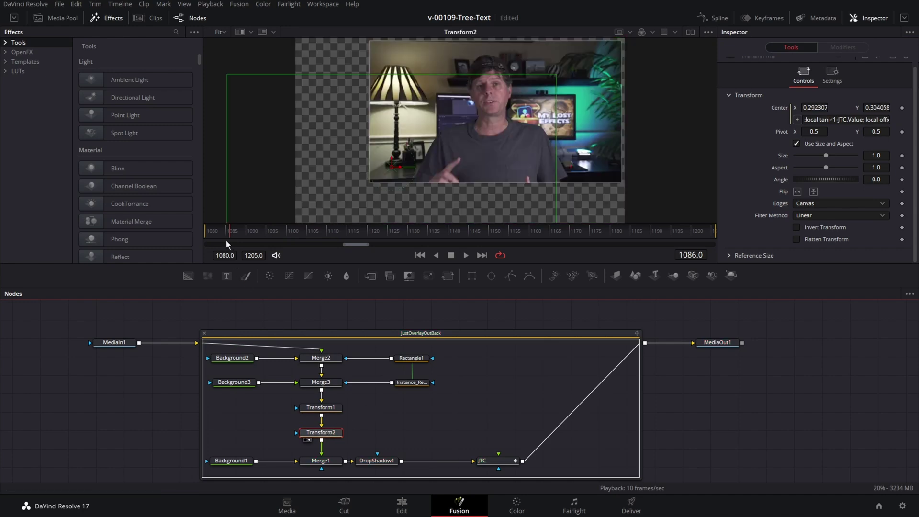
left_click(223, 232)
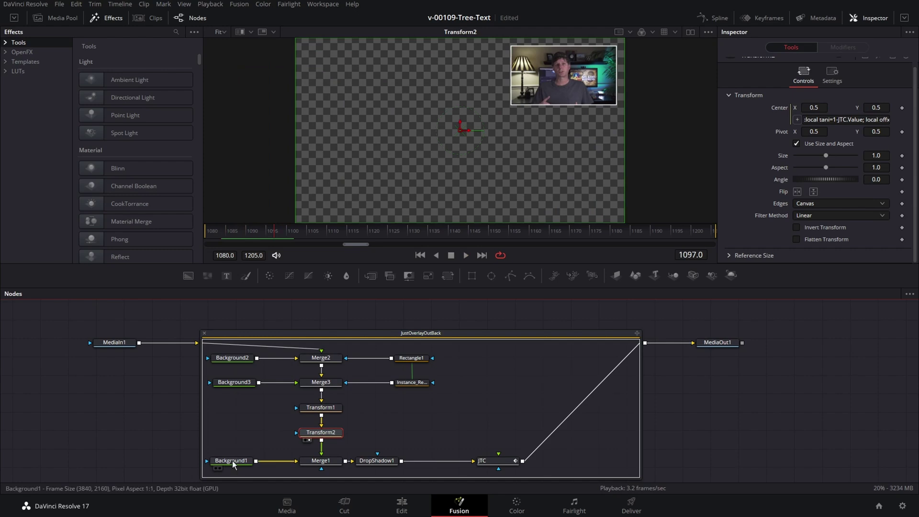
Inspect the Background1 and DropShadow1 nodes and the controls of the JustOverlayOutBack group.
left_click(249, 462)
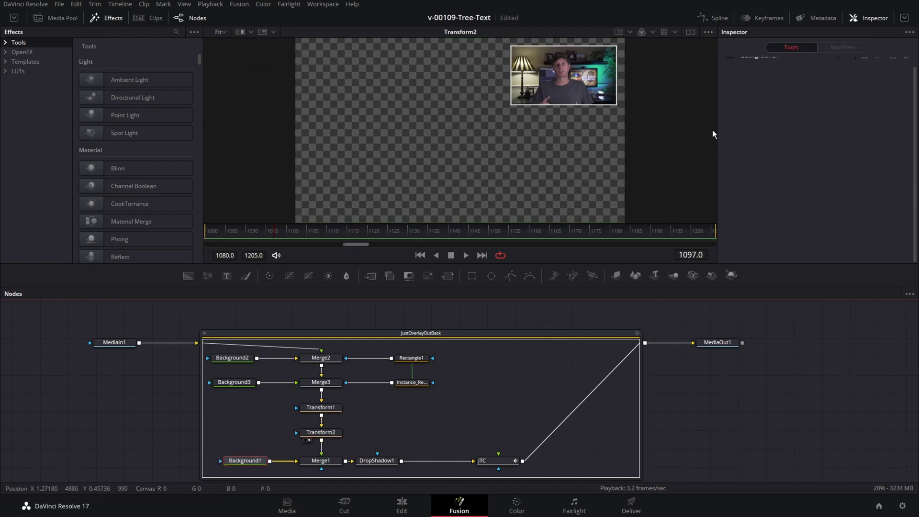
left_click(375, 461)
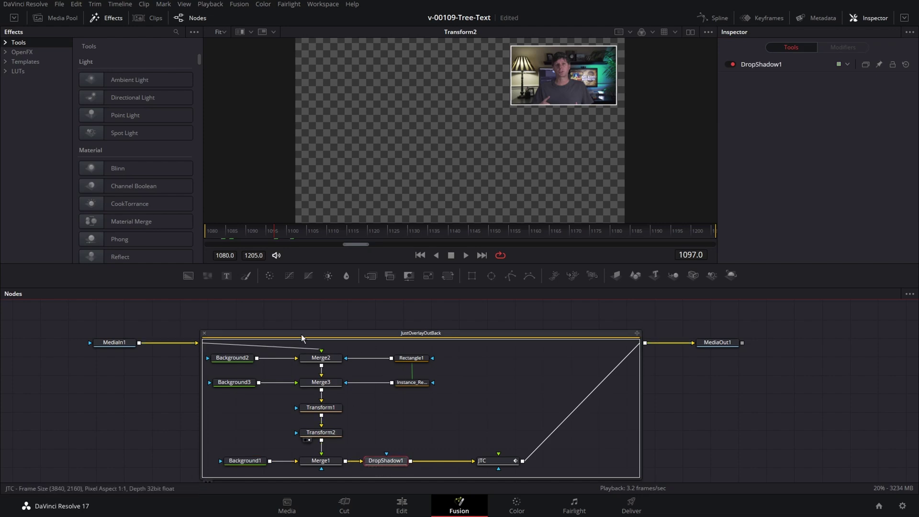
left_click(390, 335)
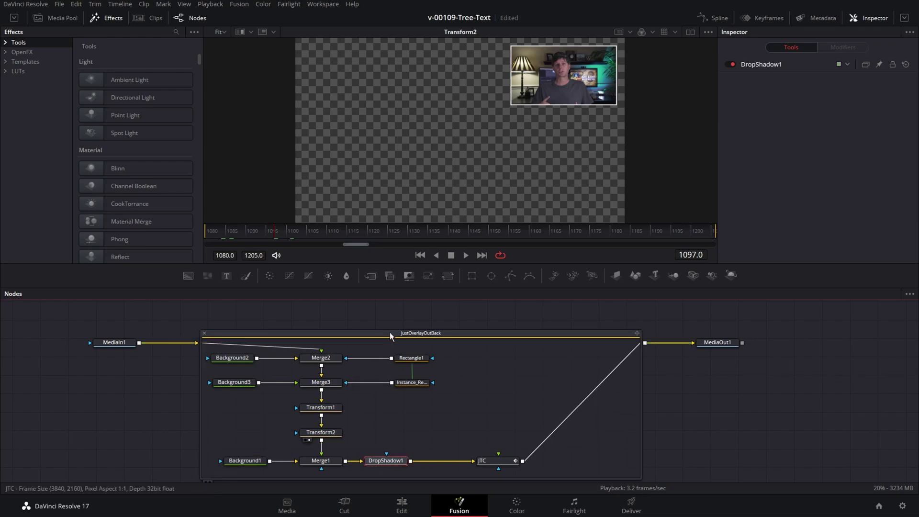
scroll(389, 332, "down", 1)
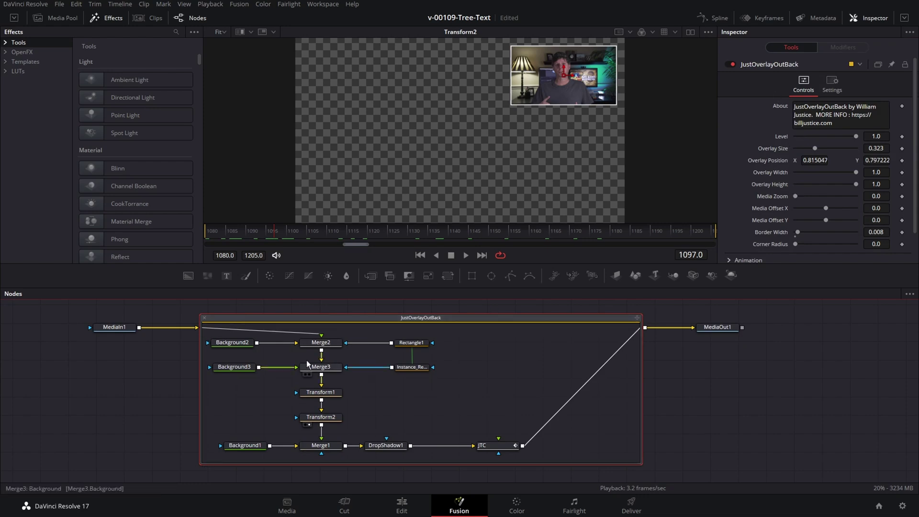
Examine the JTC node's animated values and the expressions that use them in Merge2, Rectangle1 and the instanced rectangle.
left_click(490, 446)
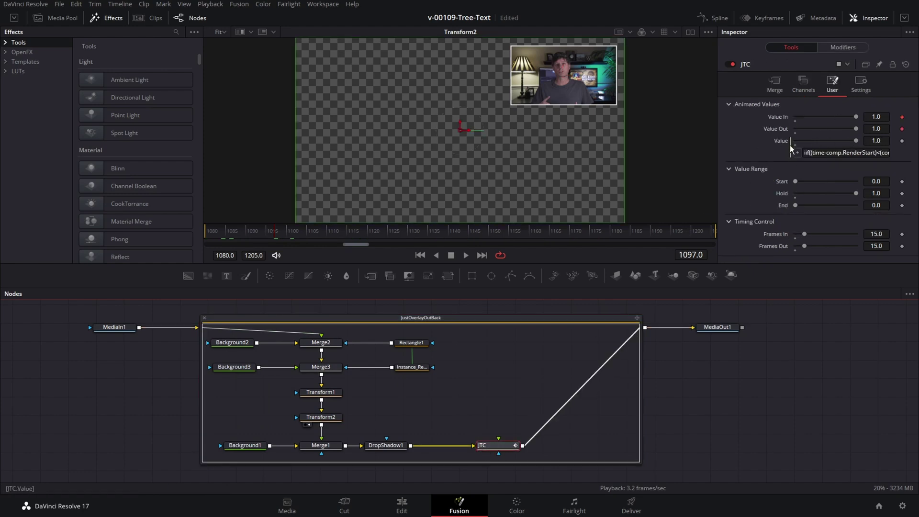
left_click(322, 343)
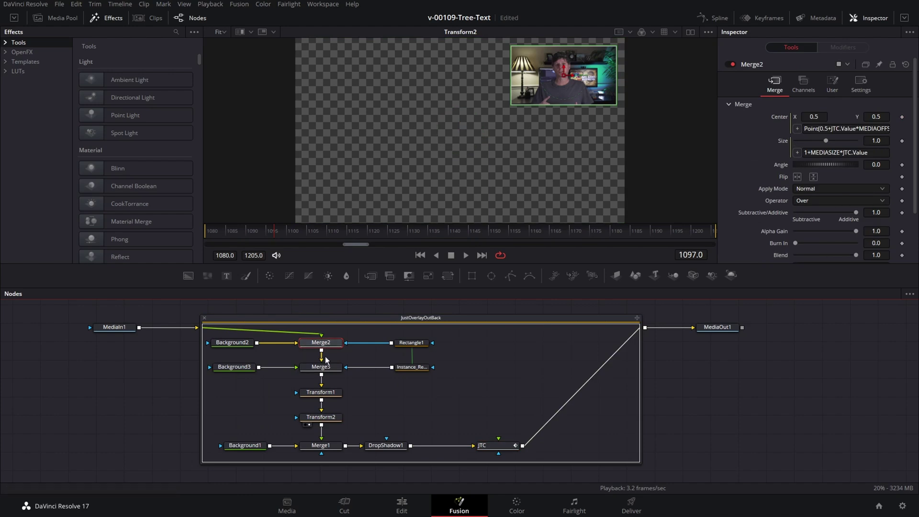
left_click(412, 343)
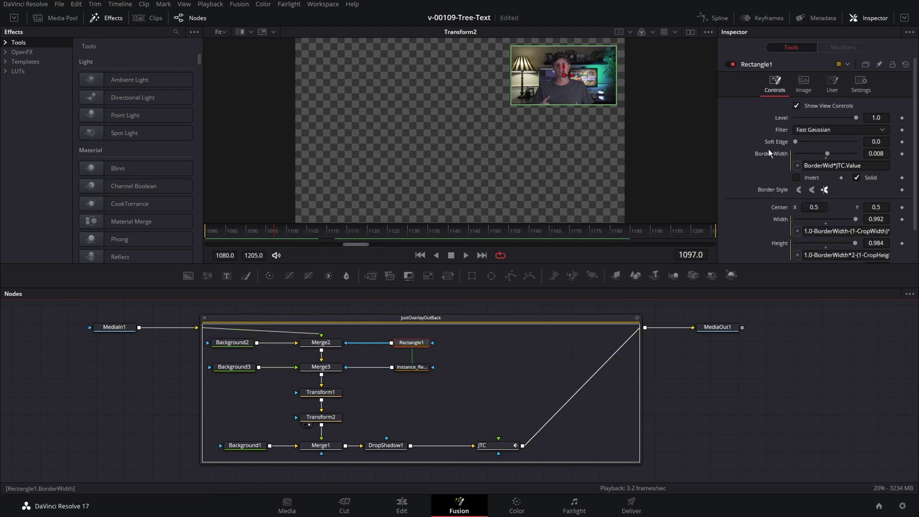
scroll(770, 153, "down", 2)
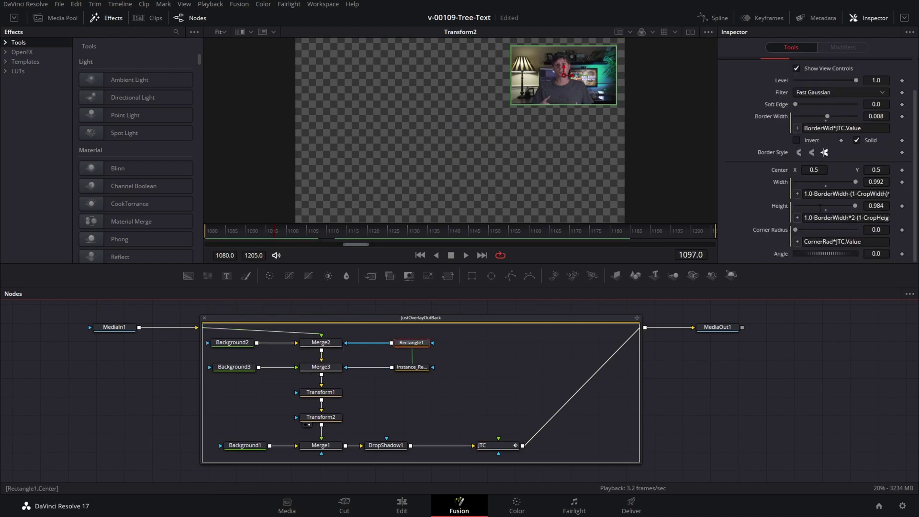
left_click(409, 368)
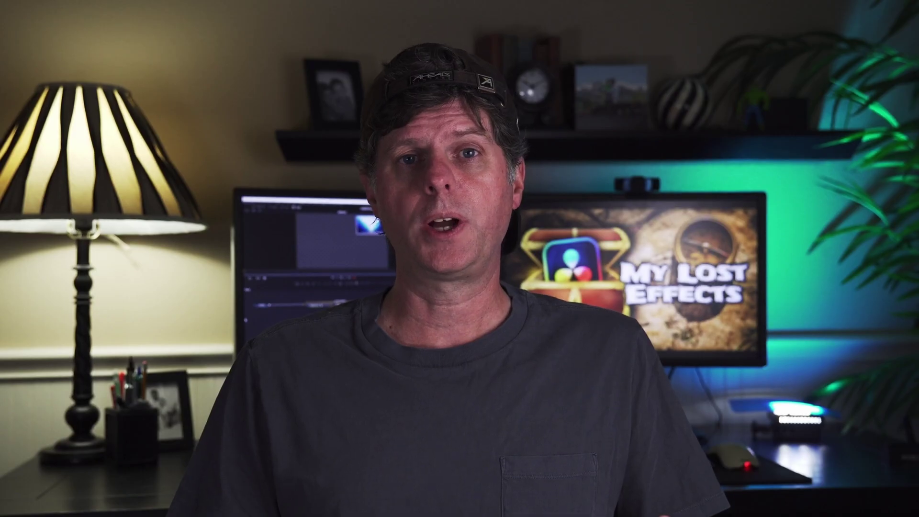